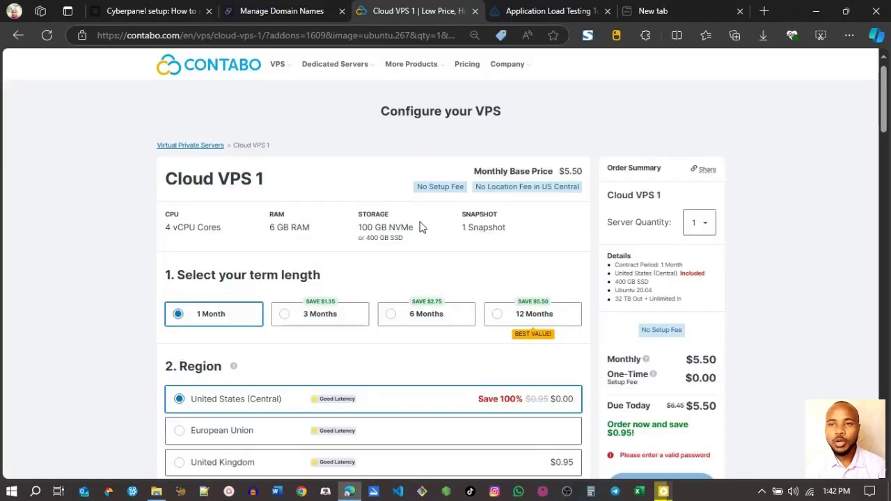
Step: Scroll through the Contabo pages back to the Cloud VPS 1–6 pricing list
drag(889, 107, 888, 120)
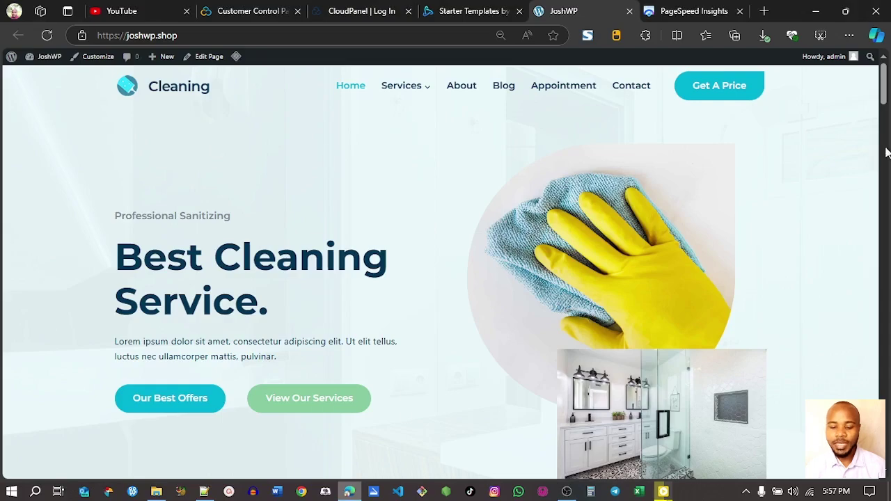
mouse_move(886, 82)
mouse_down()
mouse_move(883, 396)
mouse_move(884, 89)
mouse_up()
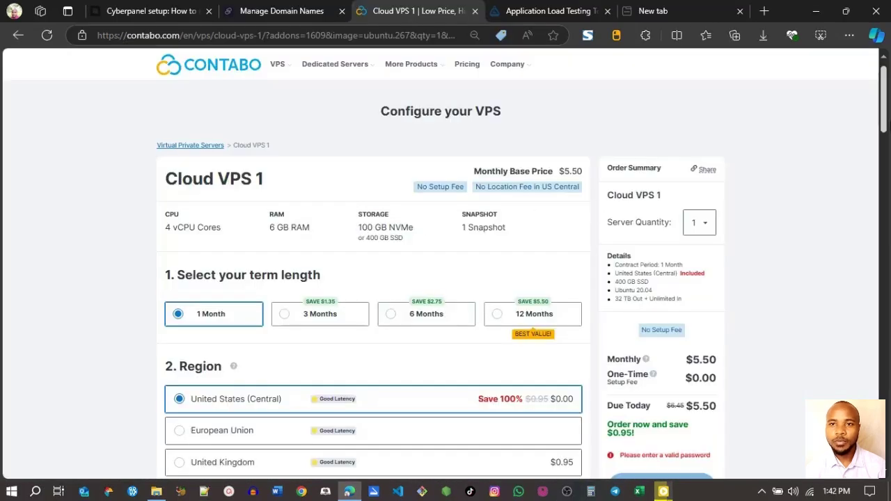
drag(889, 106, 889, 119)
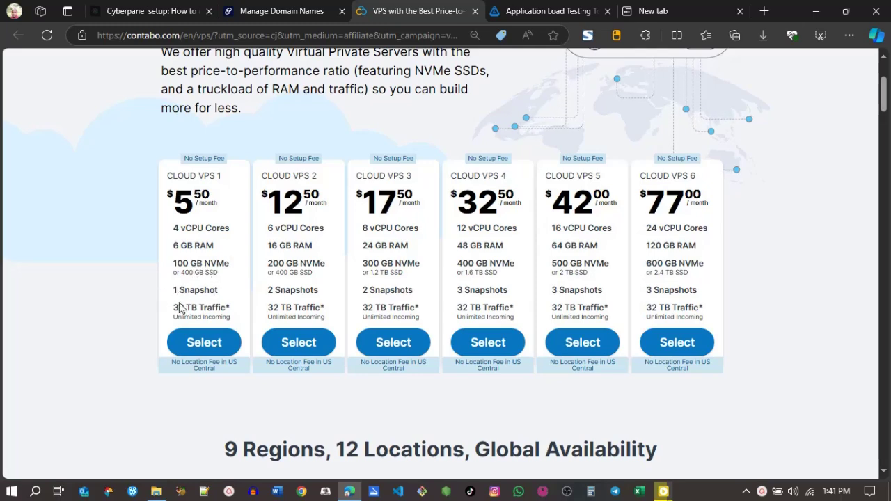
Step: Start a Cloud VPS 1 order and keep the 1-month term
click(203, 343)
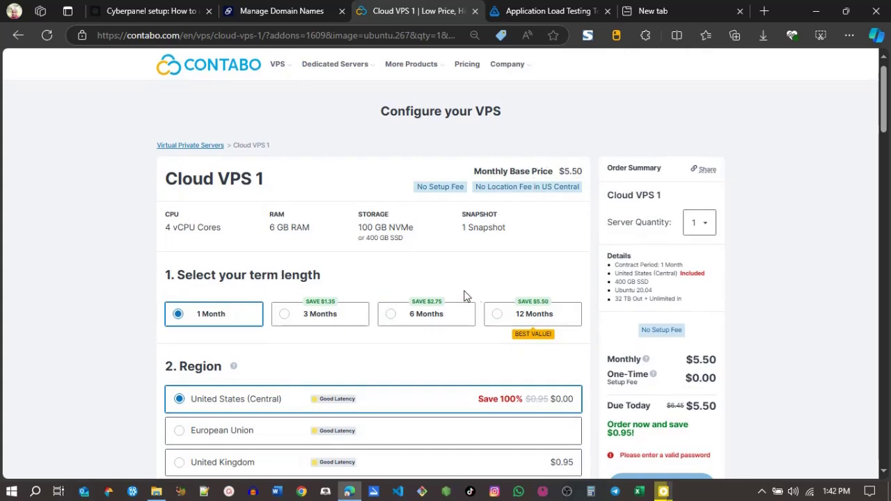
click(496, 315)
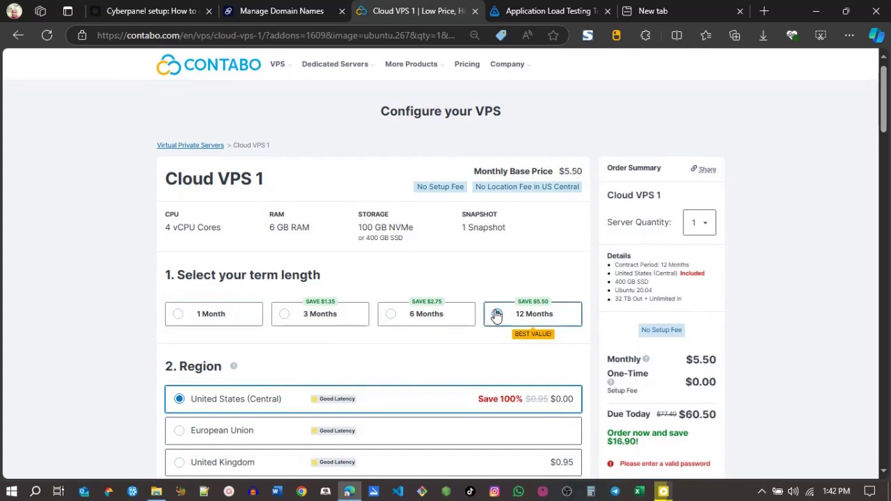
click(222, 316)
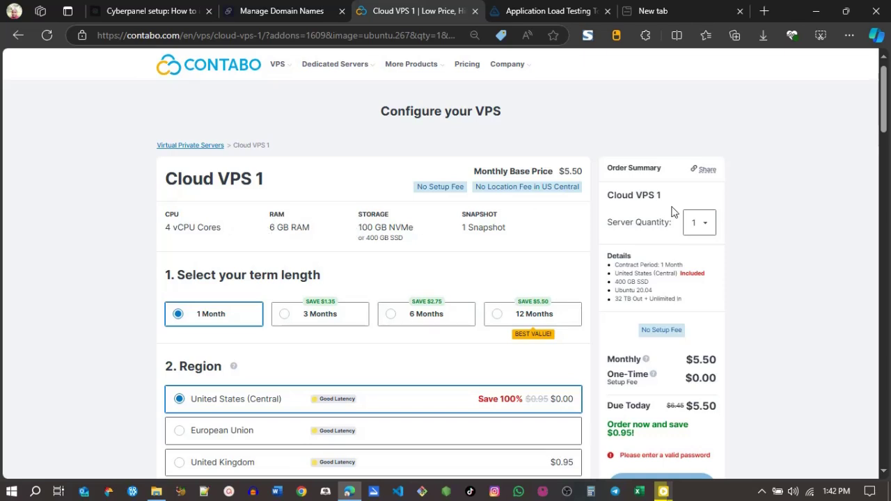
Step: Set the server region to European Union after comparing the UK and US East
scroll(888, 111, down, 1)
scroll(889, 112, down, 4)
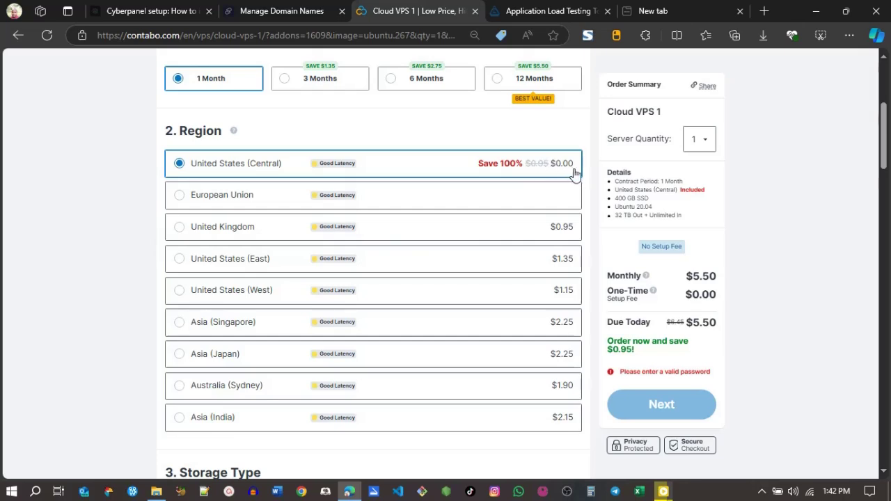
click(210, 198)
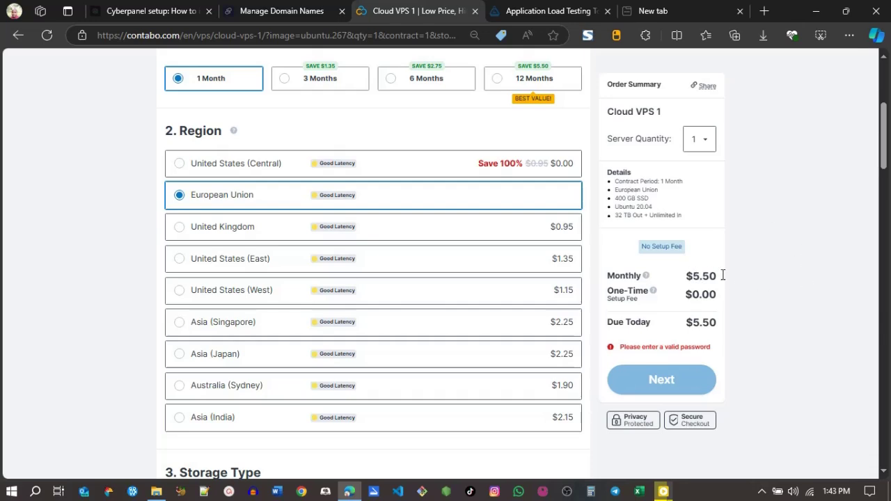
click(452, 234)
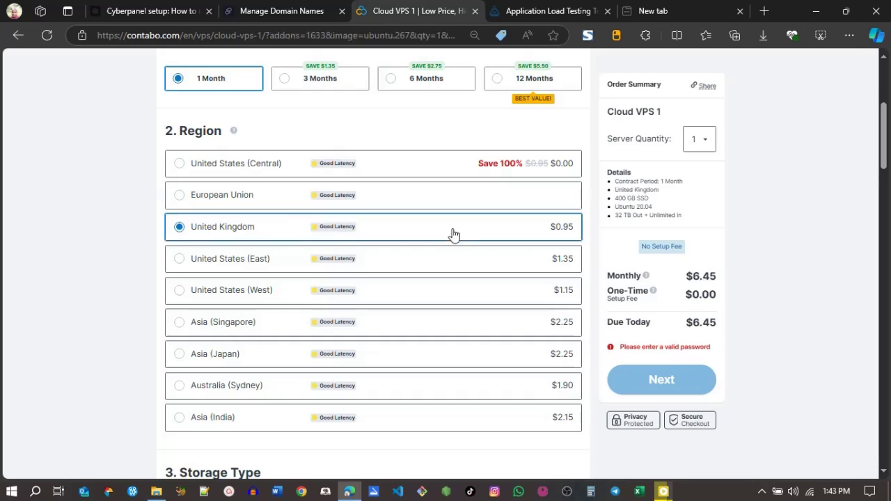
click(385, 264)
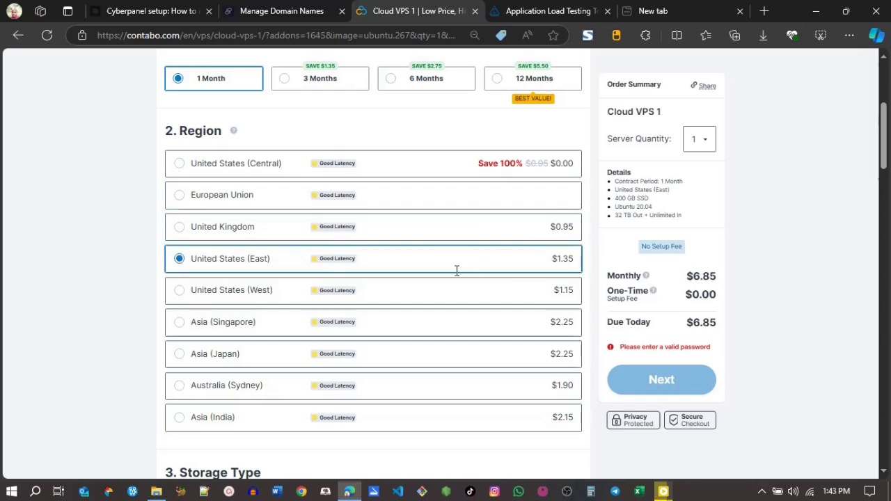
click(218, 203)
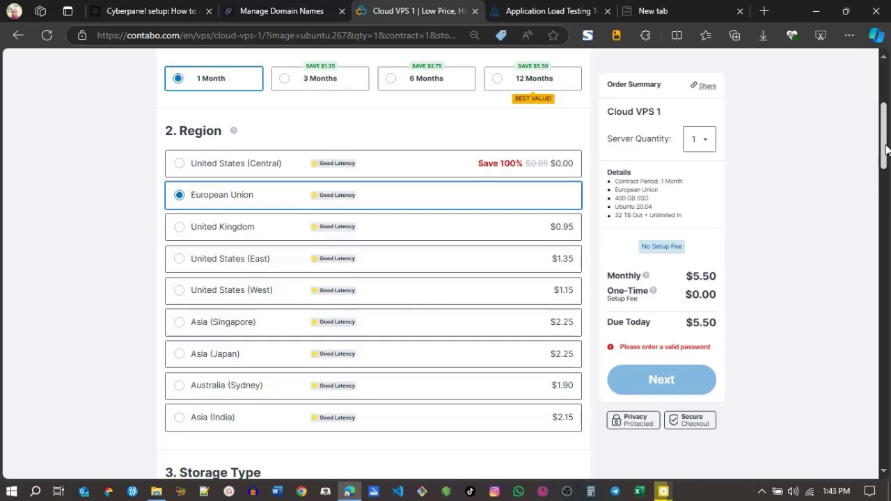
drag(886, 149, 887, 200)
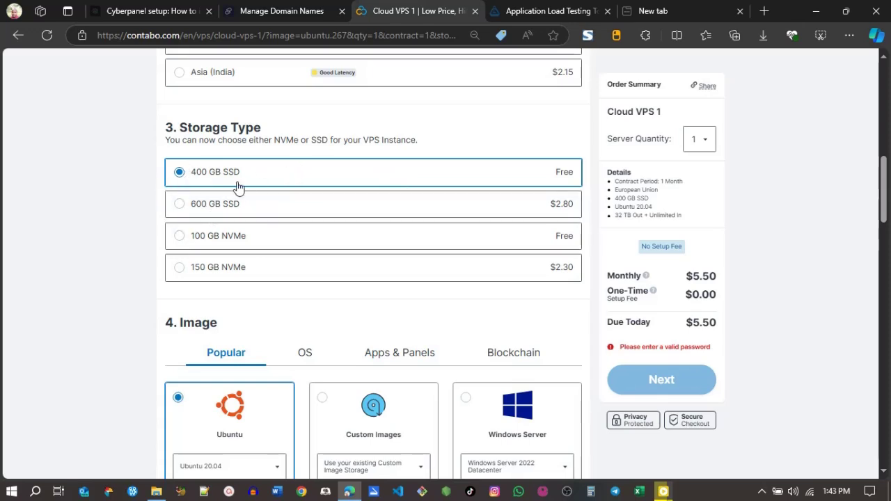
Step: Pick 100 GB NVMe storage, browse the image tabs, and keep Popular's Ubuntu 20.04
click(180, 236)
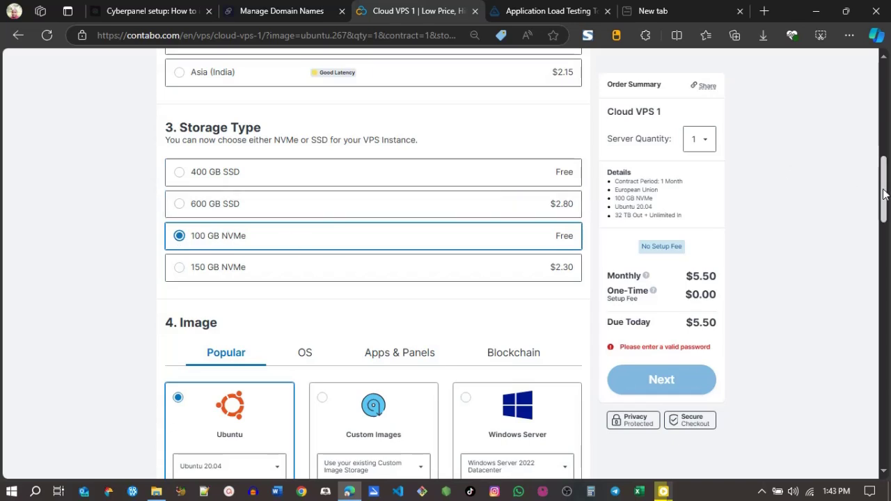
drag(882, 193, 883, 228)
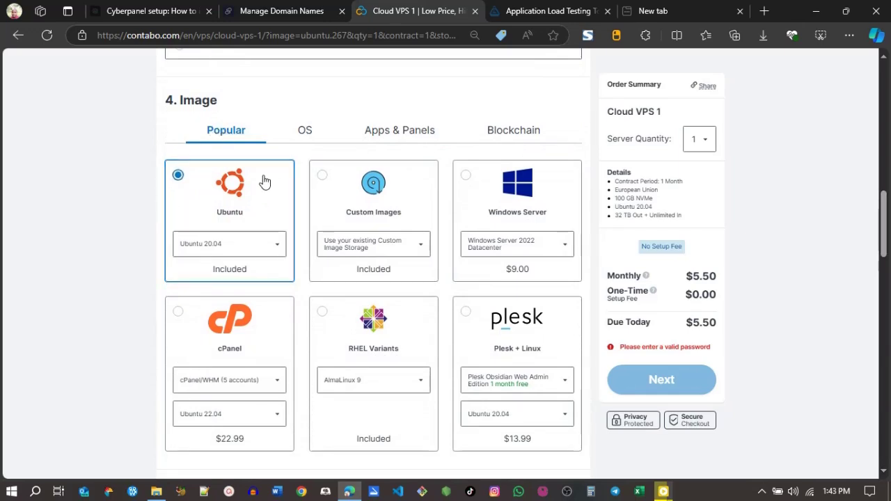
click(307, 133)
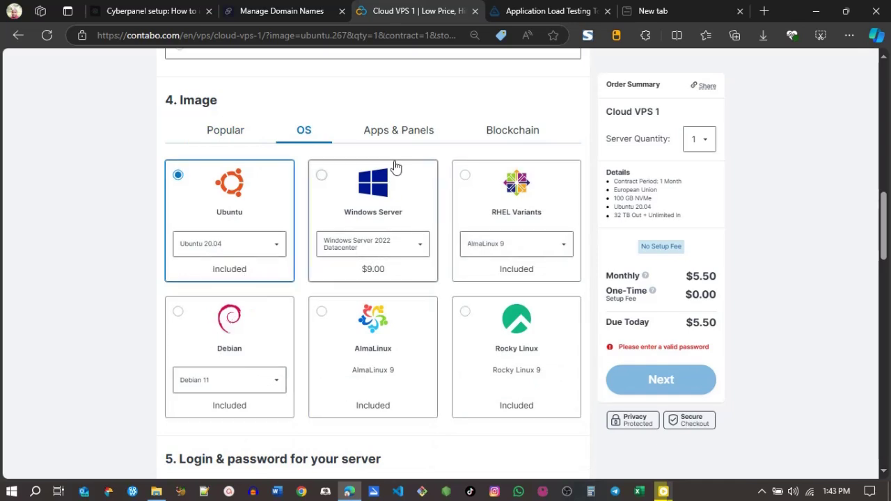
click(391, 133)
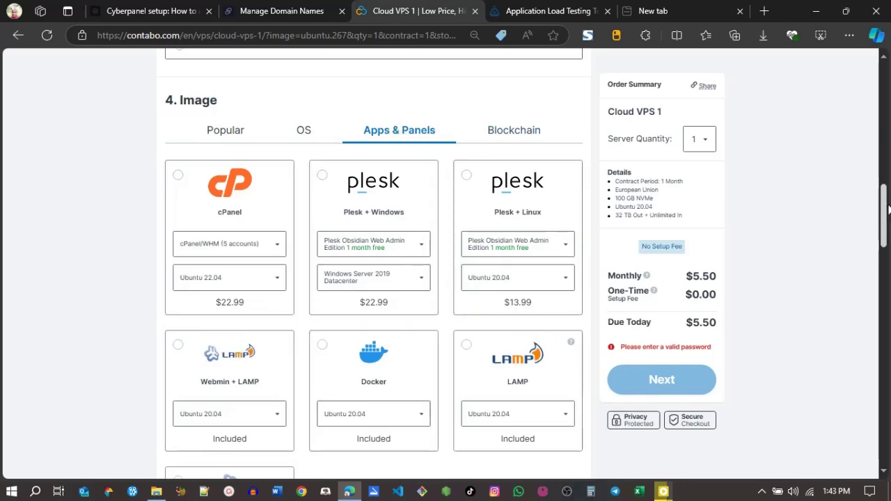
mouse_move(881, 210)
mouse_down()
mouse_move(889, 224)
mouse_move(885, 203)
mouse_up()
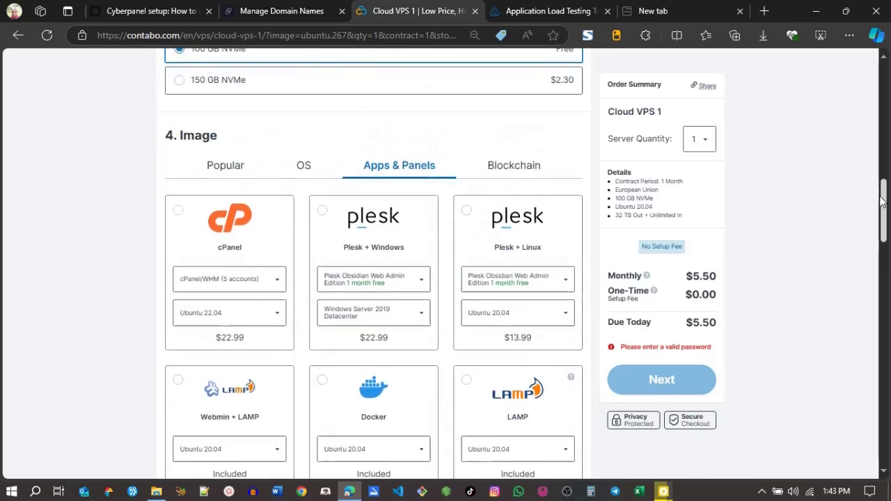
click(509, 174)
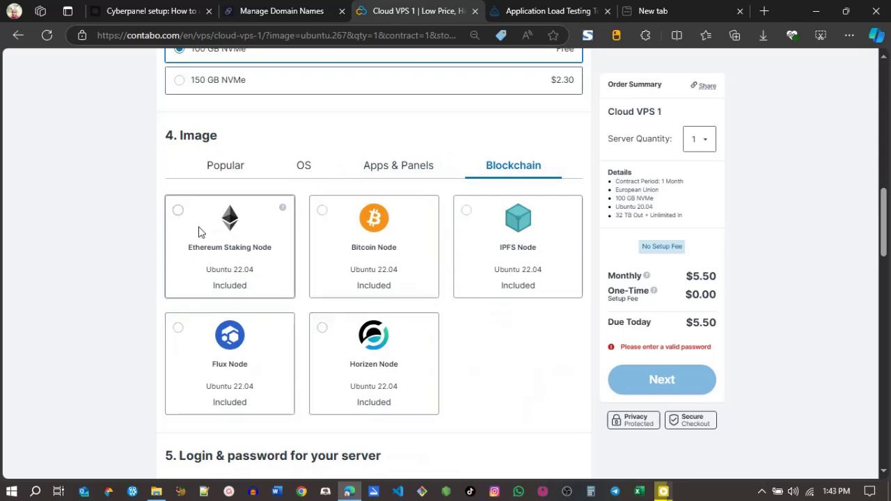
click(227, 171)
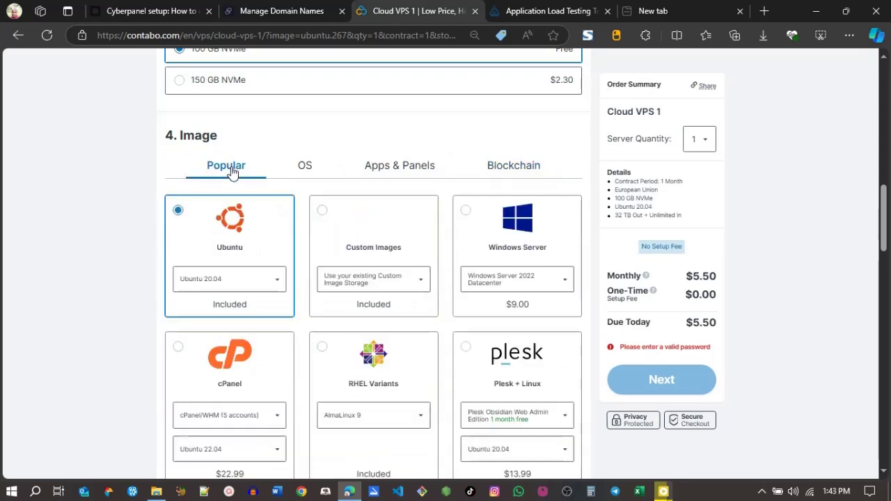
click(199, 284)
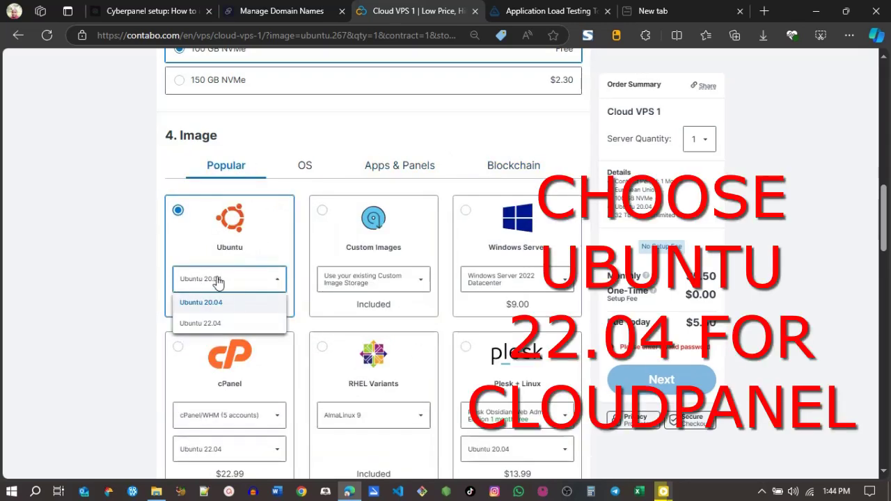
click(217, 306)
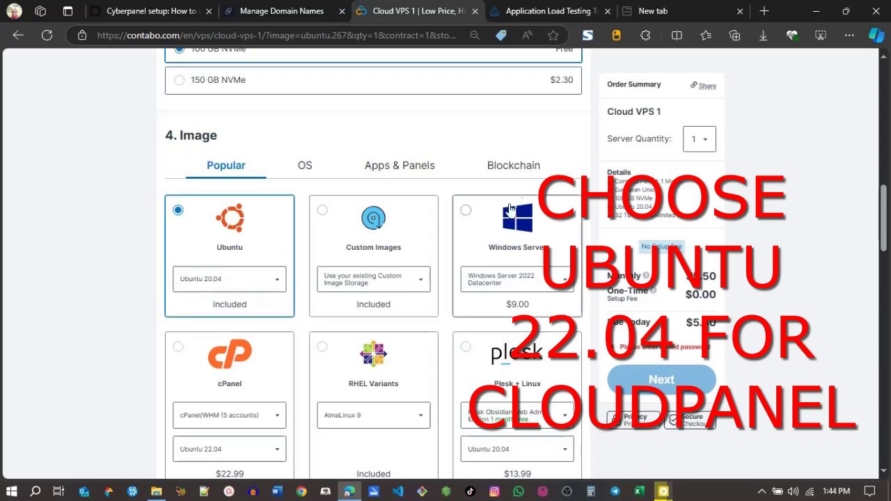
scroll(373, 264, down, 5)
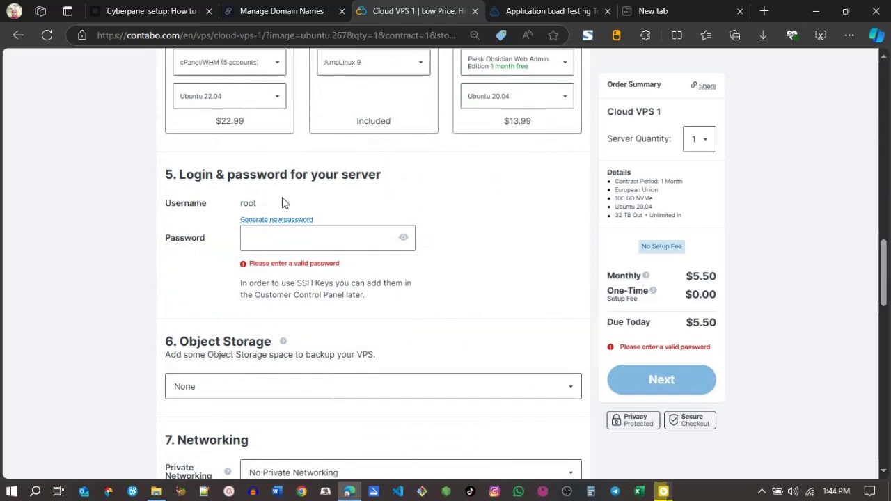
Step: Generate a random root password, regenerating it several times until satisfied
click(274, 239)
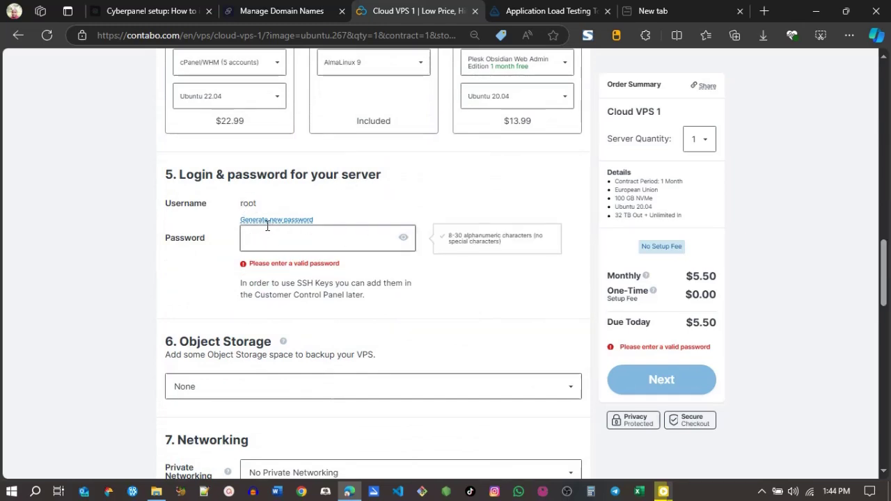
click(267, 220)
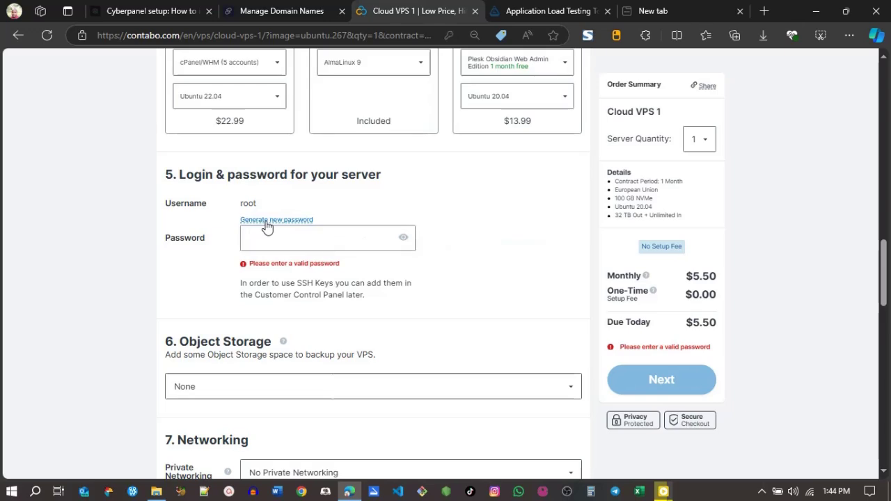
click(343, 236)
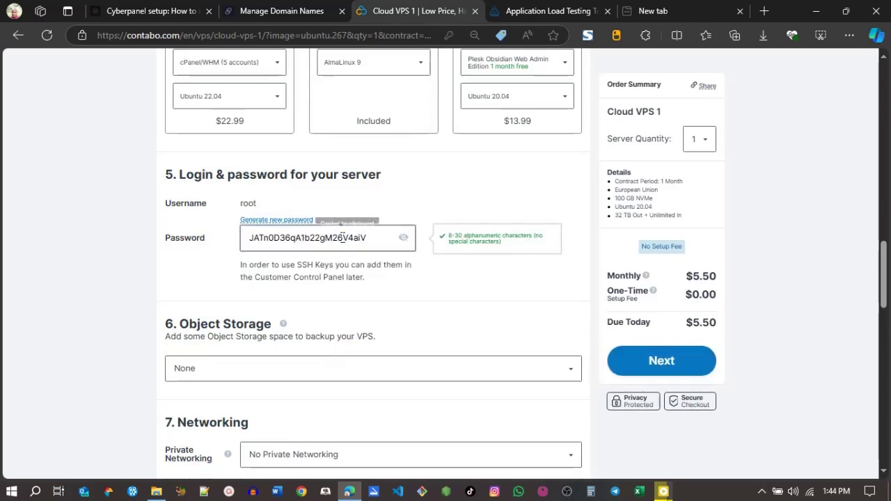
double_click(343, 237)
click(343, 237)
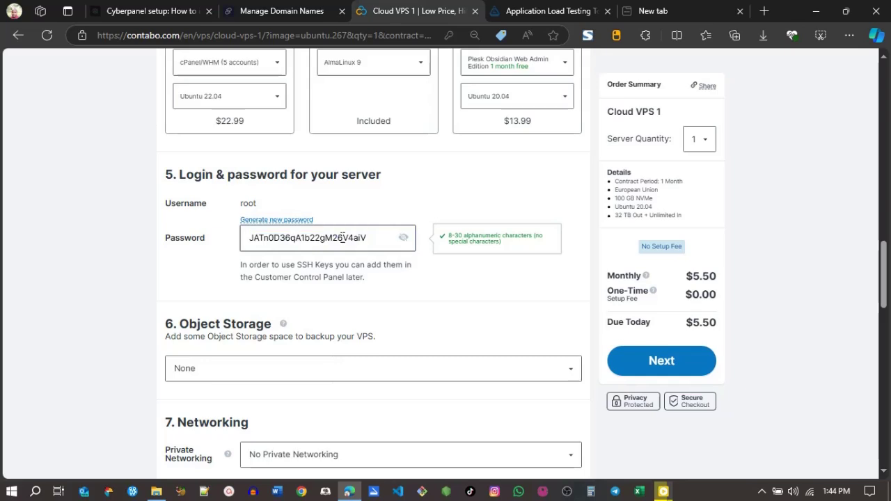
double_click(342, 237)
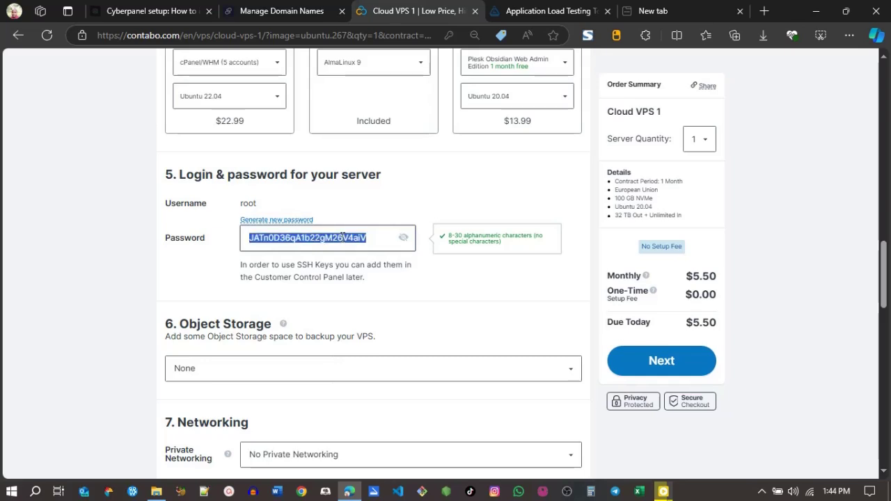
click(284, 222)
click(318, 235)
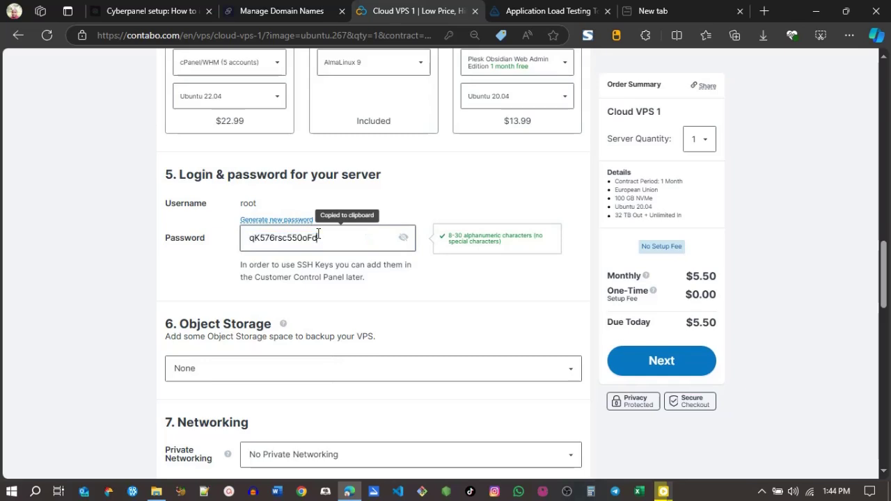
click(293, 220)
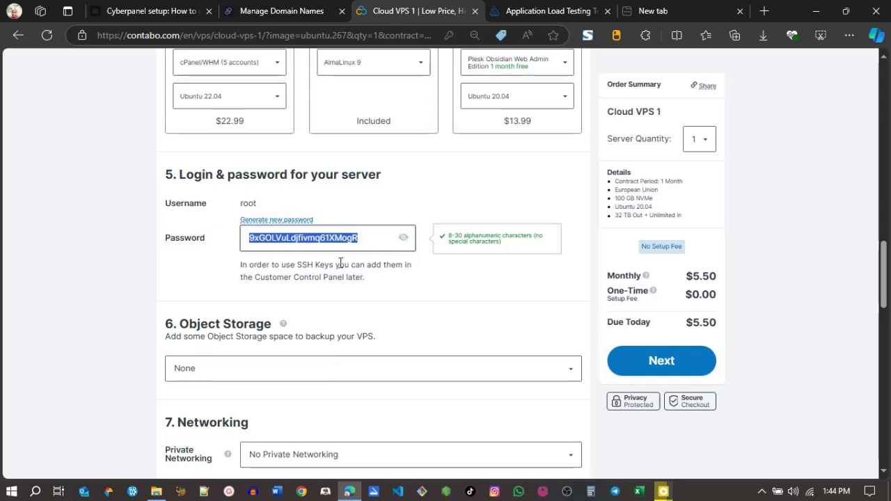
scroll(304, 276, down, 5)
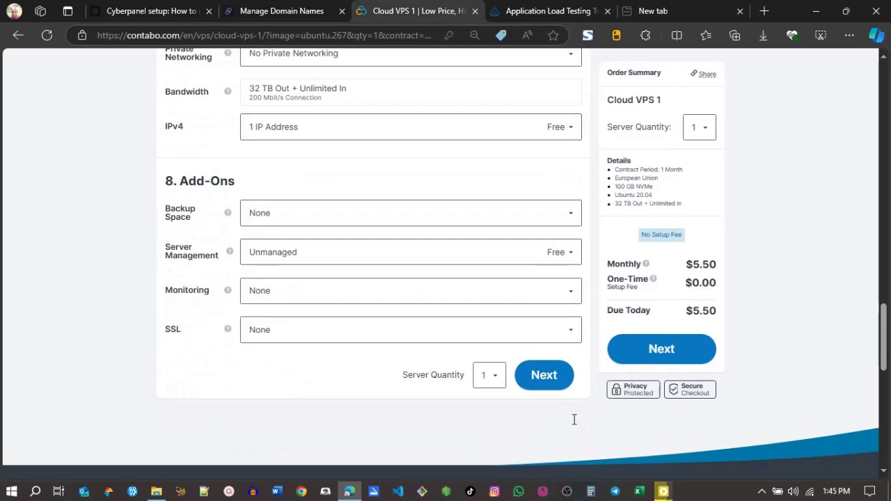
Step: Fill out the customer data form and submit it to reach the payment step
click(543, 376)
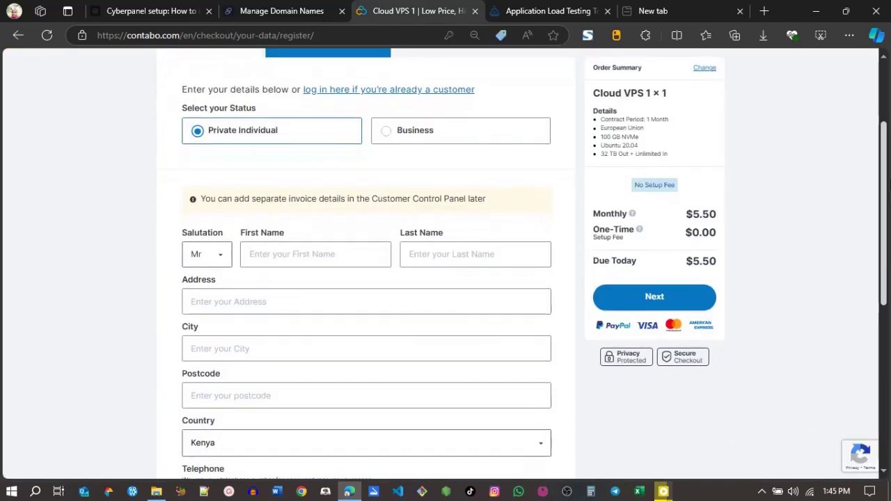
scroll(439, 160, down, 1)
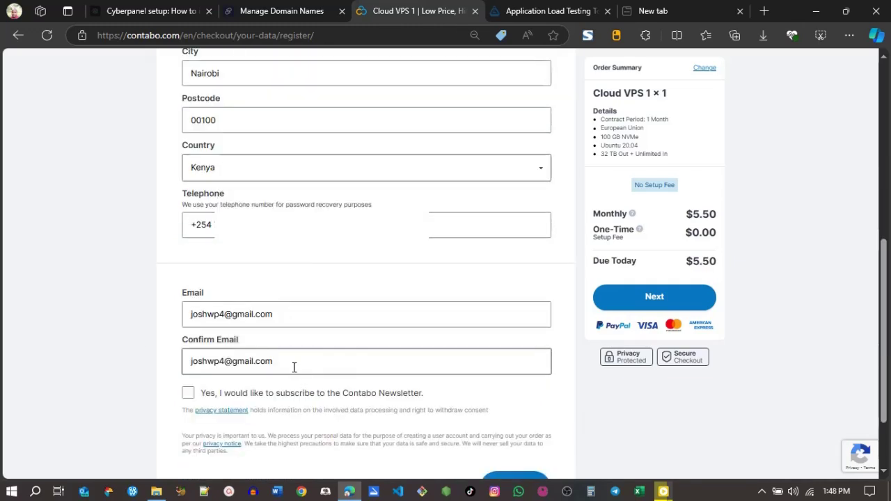
scroll(417, 348, down, 2)
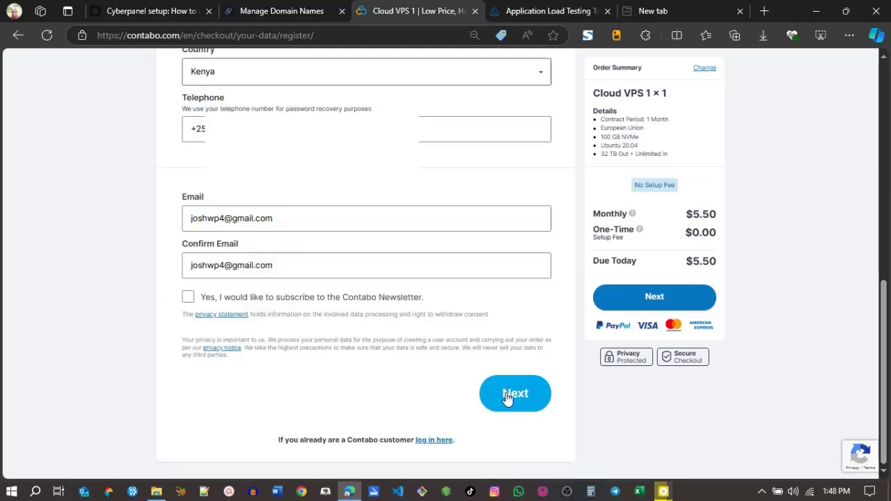
click(507, 396)
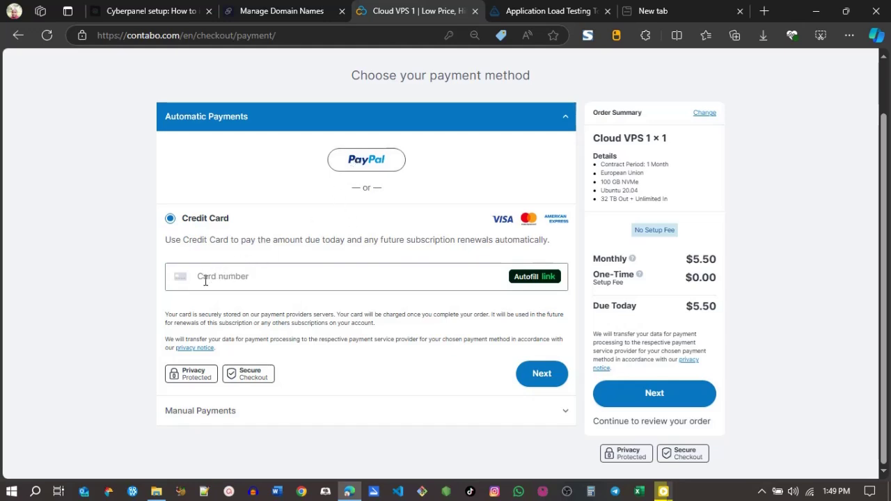
Step: Pay with PayPal, review the Cloud VPS 1 order, and place it for $5.50
click(362, 162)
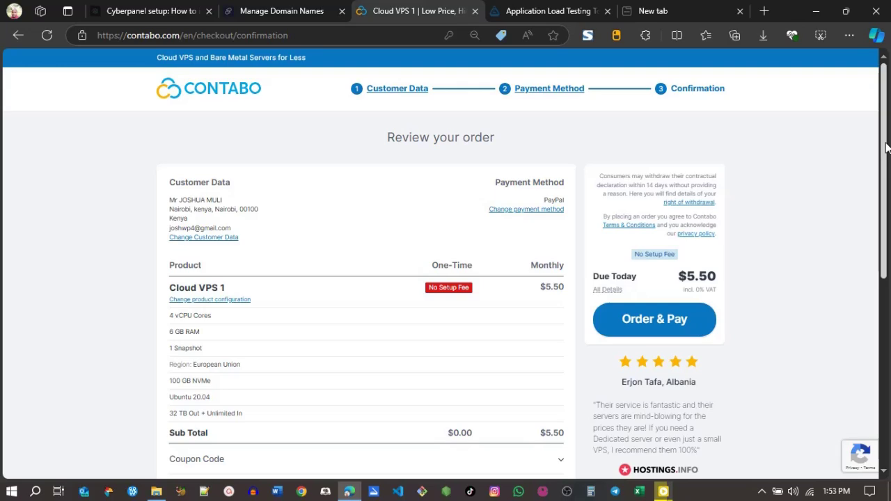
scroll(887, 148, down, 2)
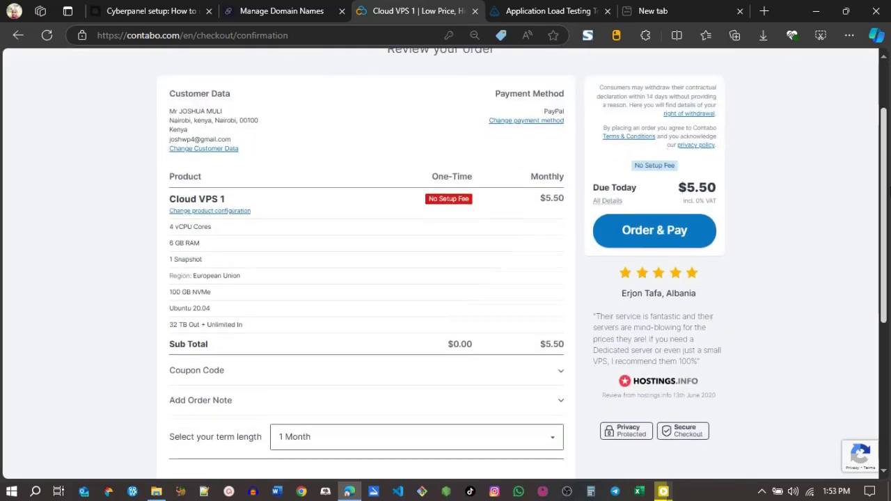
scroll(445, 264, down, 1)
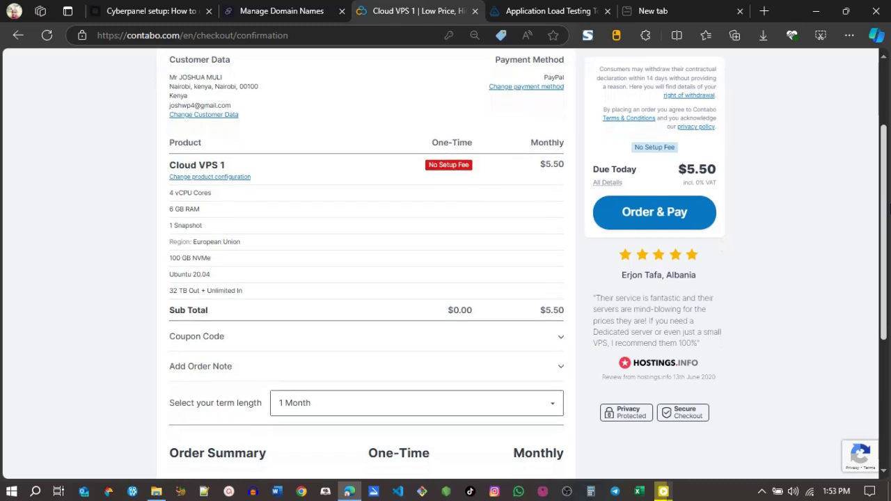
scroll(365, 265, down, 4)
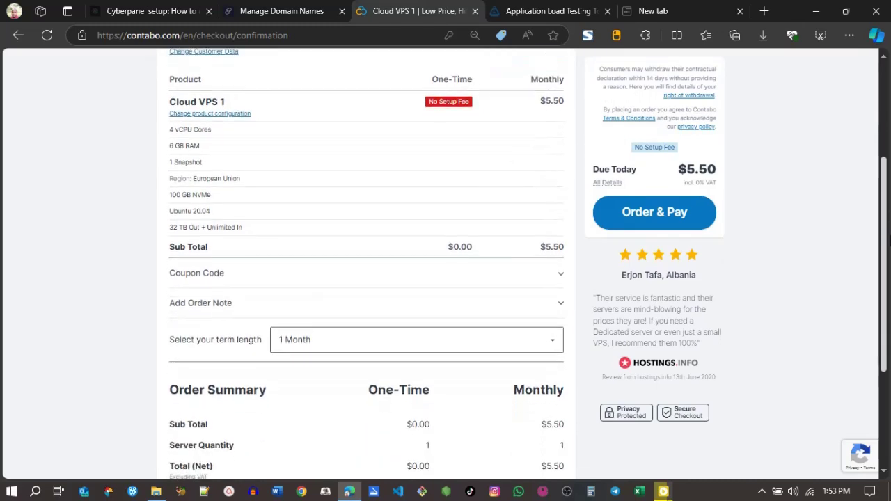
scroll(445, 264, down, 3)
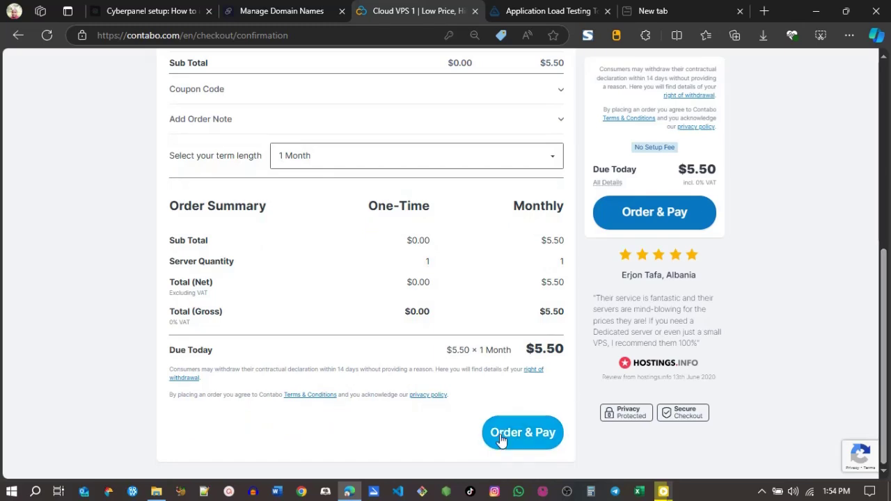
scroll(188, 324, up, 1)
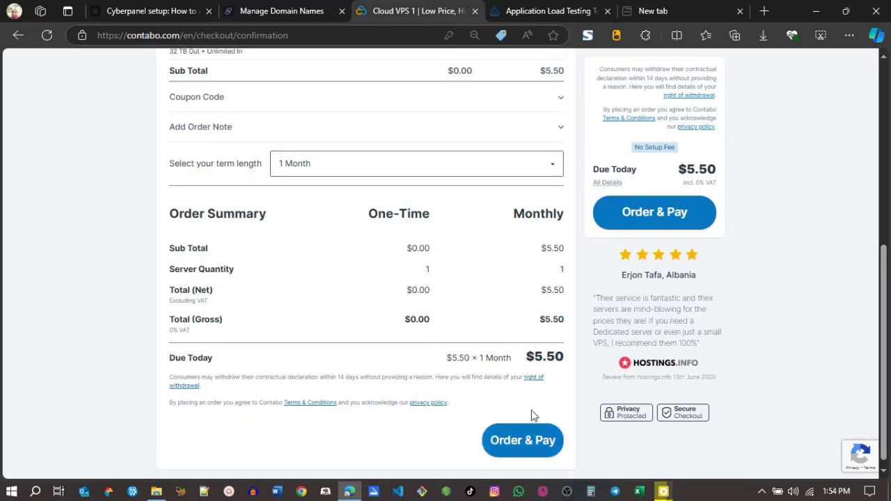
click(522, 450)
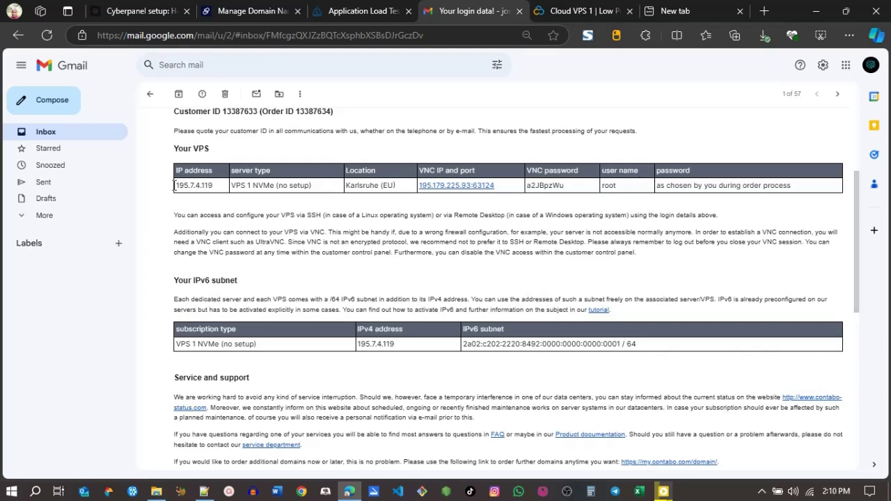
Step: Open the DNS settings for joshwp.shop in Dynadot's domain list
click(254, 10)
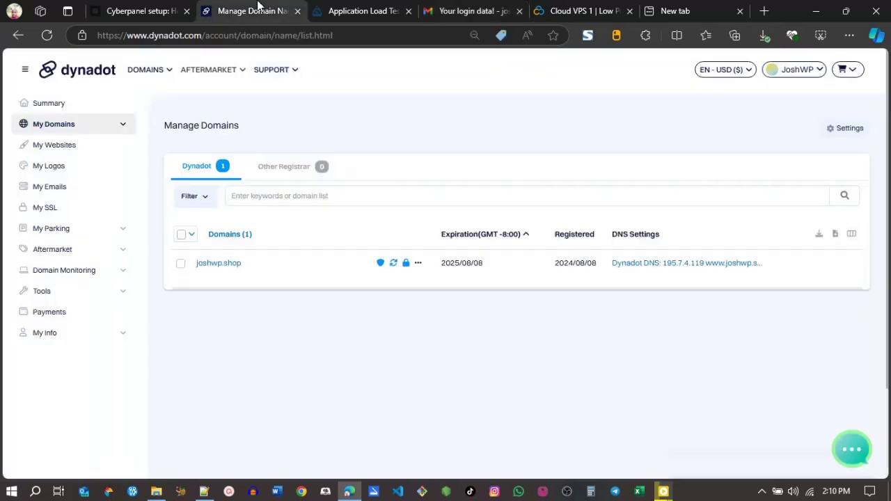
click(124, 124)
click(75, 148)
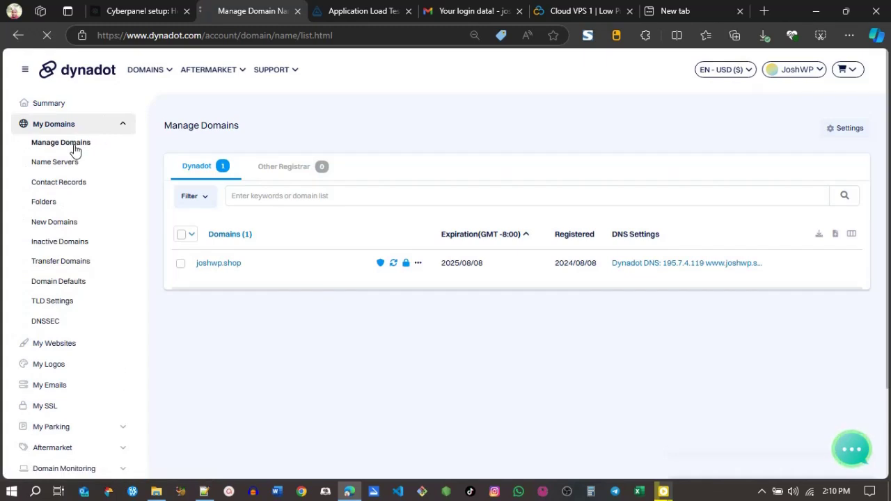
click(180, 265)
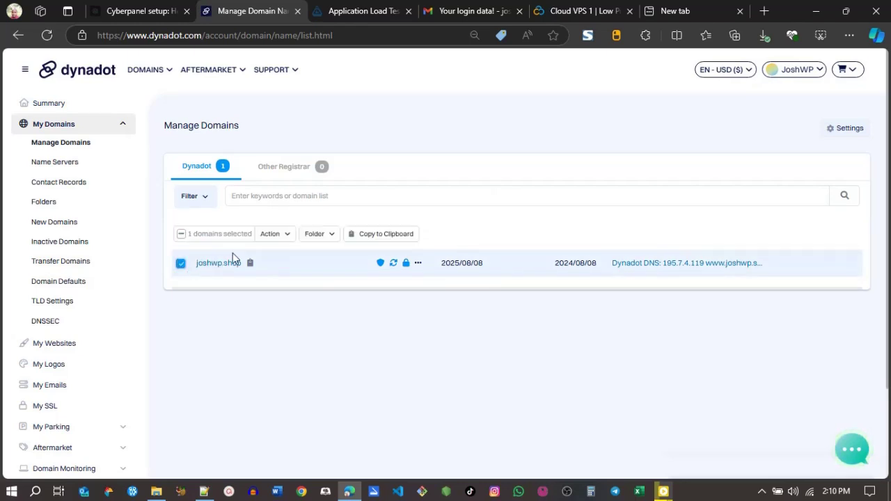
click(274, 237)
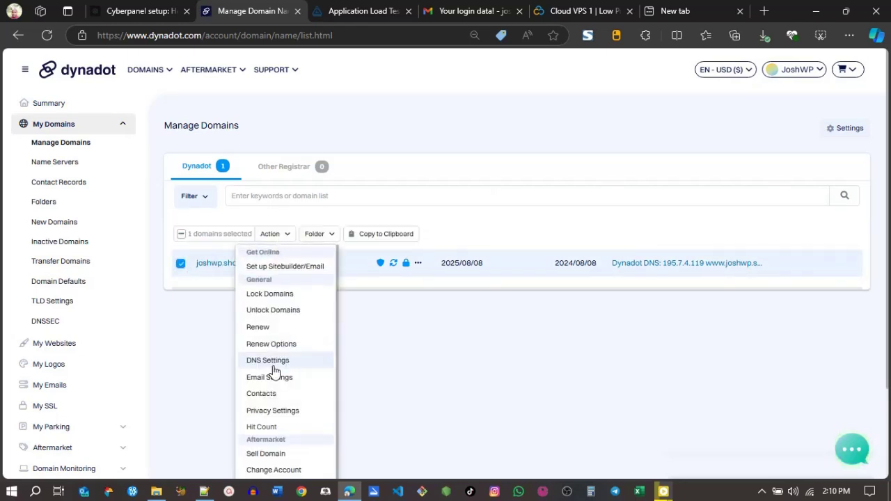
click(259, 362)
triple_click(422, 238)
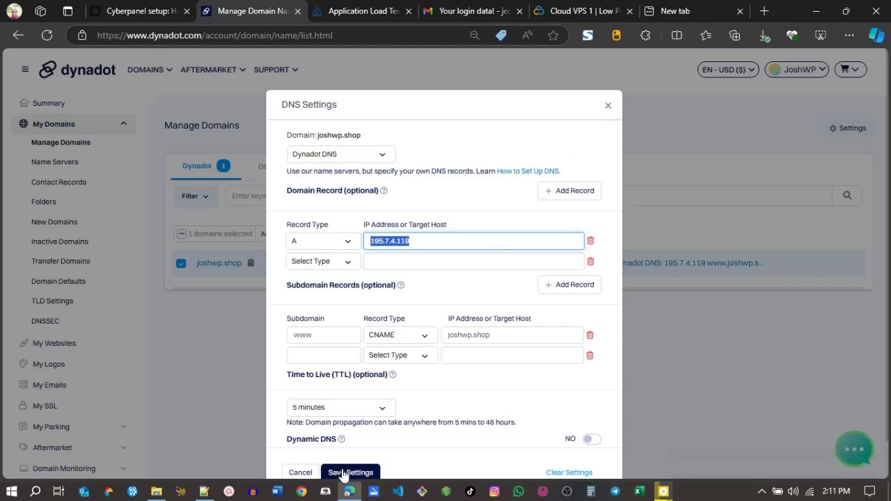
Step: Add a cp subdomain A record pointing to 195.7.4.119 and save the DNS settings
click(305, 354)
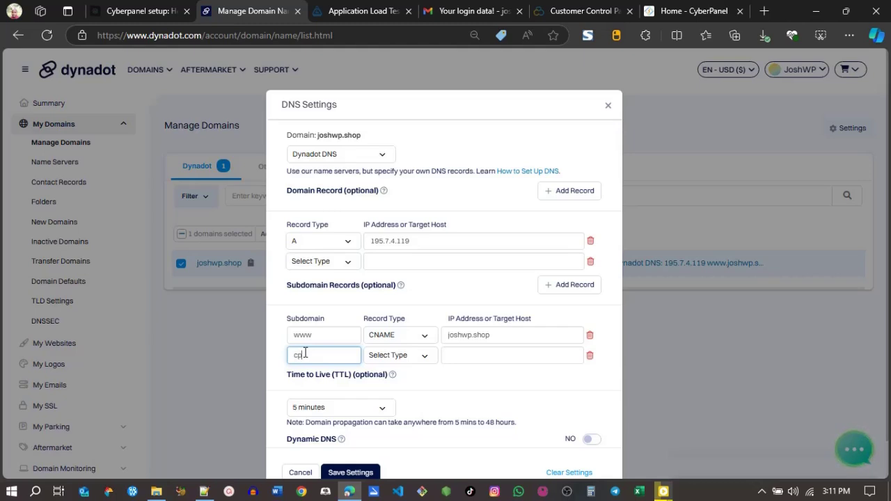
text(cp)
click(384, 357)
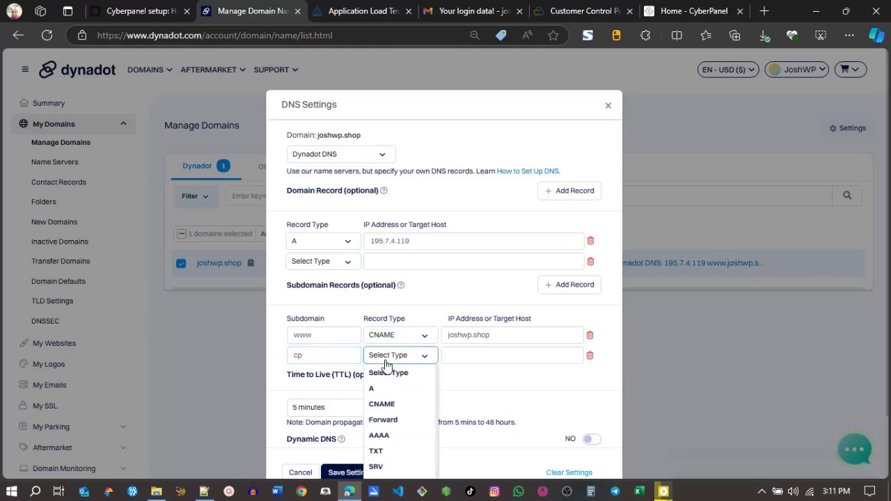
click(388, 389)
click(411, 358)
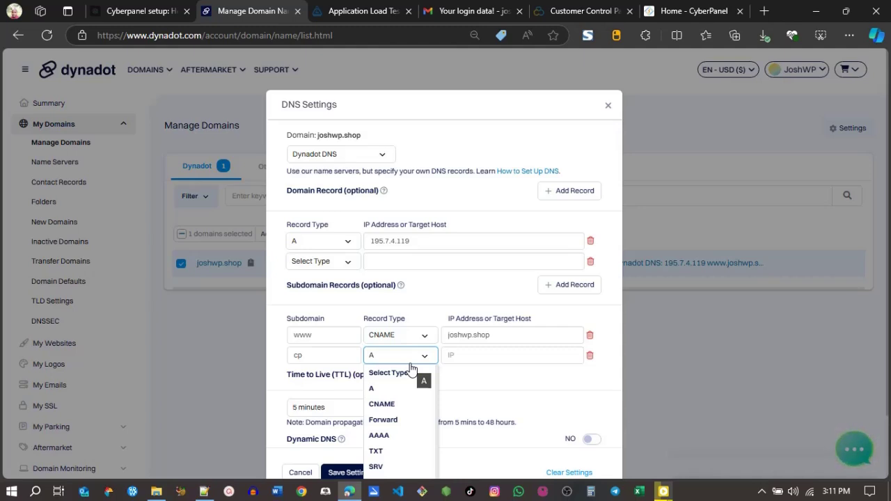
click(479, 356)
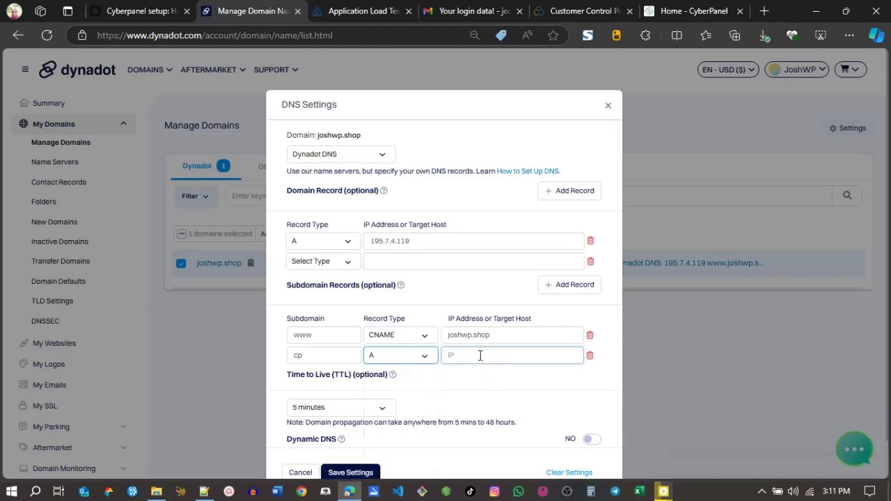
drag(422, 246, 365, 243)
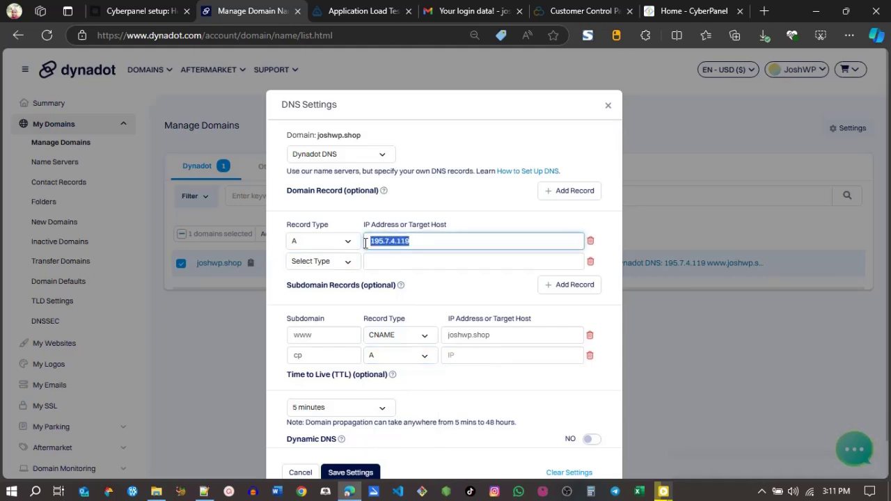
click(471, 355)
key(ctrl+v)
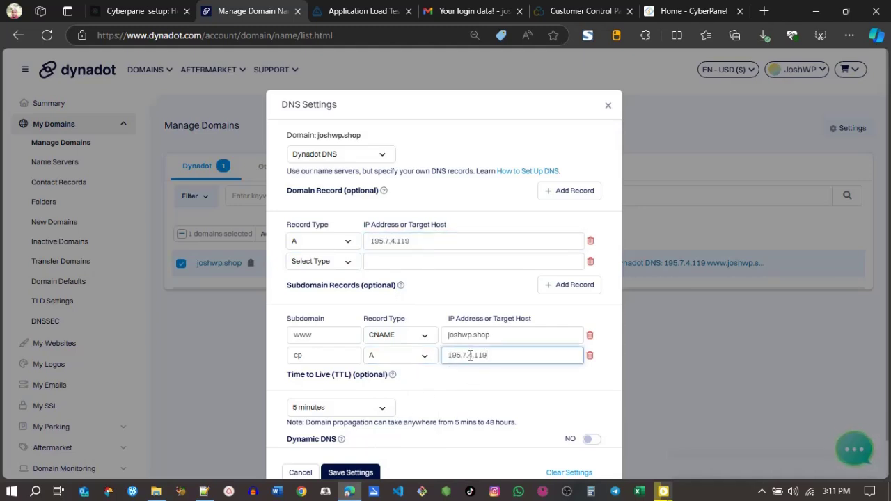
click(344, 475)
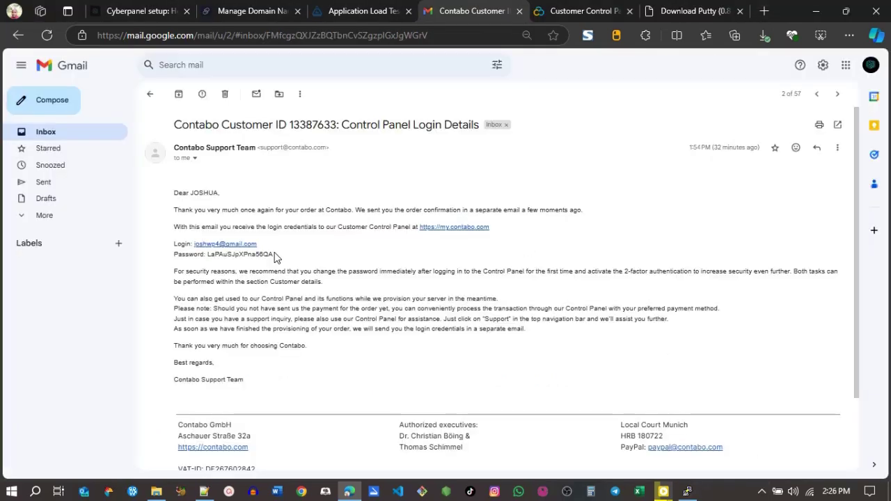
Step: Log in to Contabo's control panel with the emailed password and manage the VPS
drag(274, 255, 204, 249)
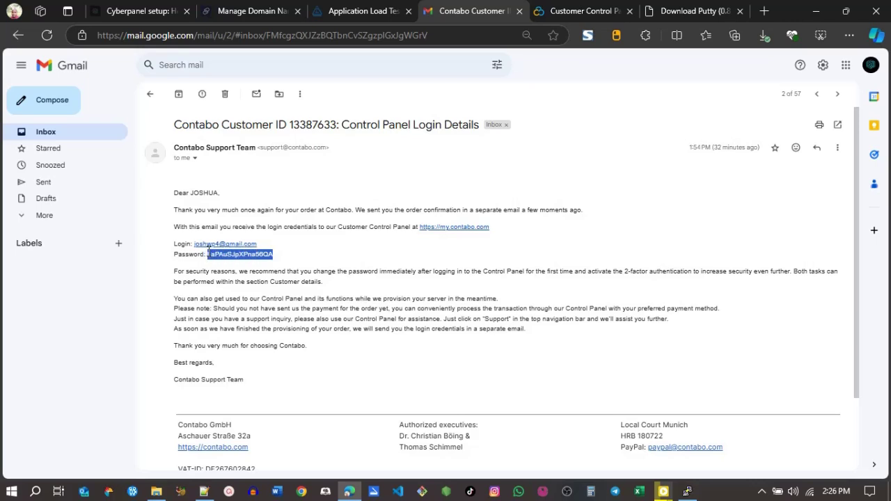
click(237, 212)
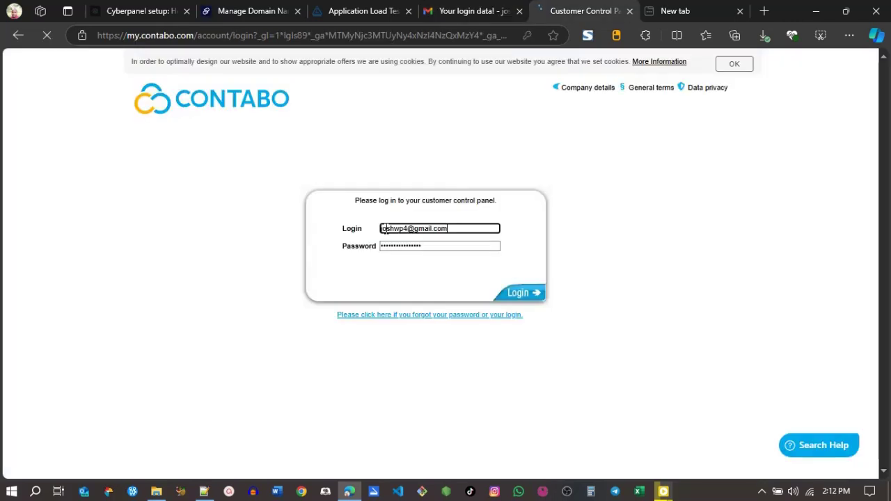
click(527, 300)
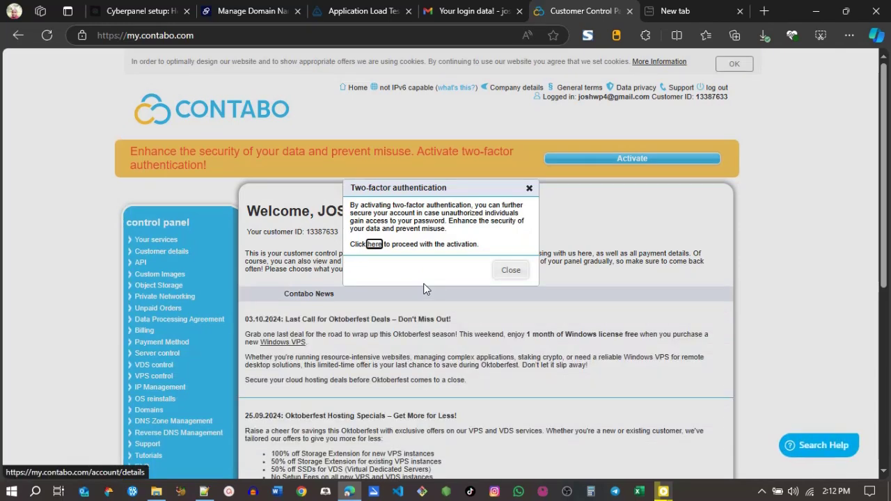
click(374, 245)
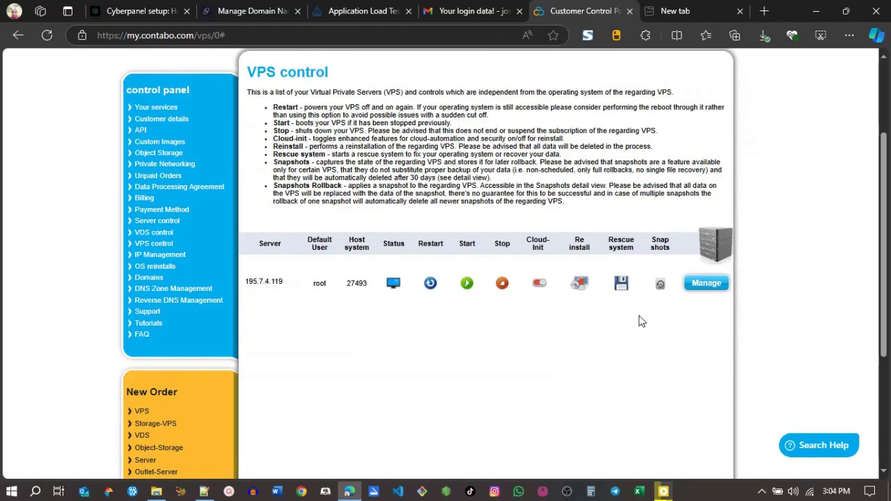
click(704, 286)
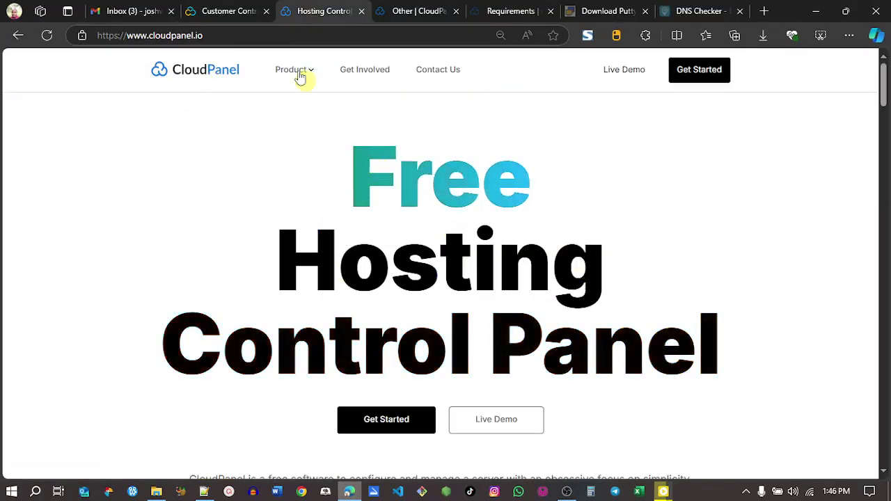
Step: Check the VPS details, then read the CloudPanel homepage and its Requirements documentation
click(225, 11)
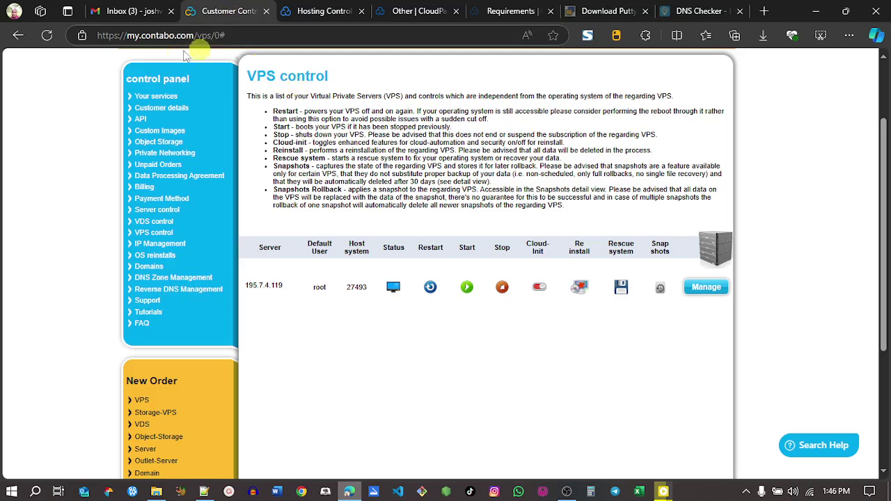
click(319, 10)
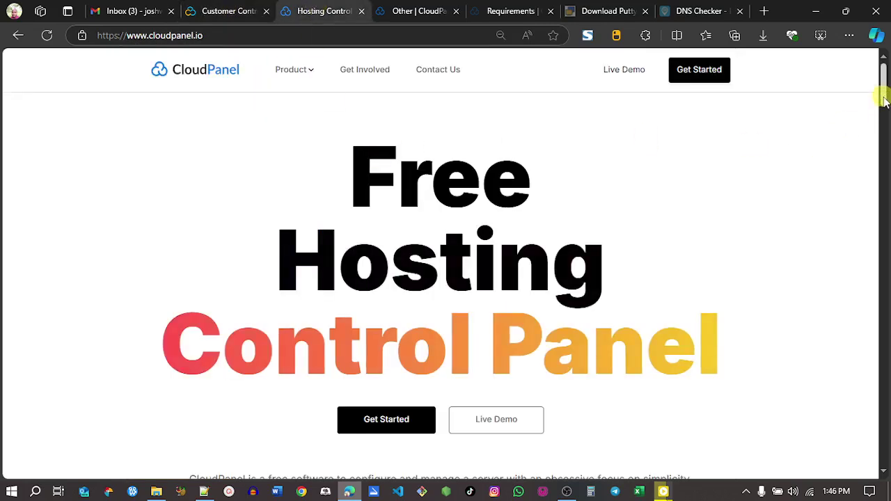
drag(884, 101, 884, 287)
click(510, 11)
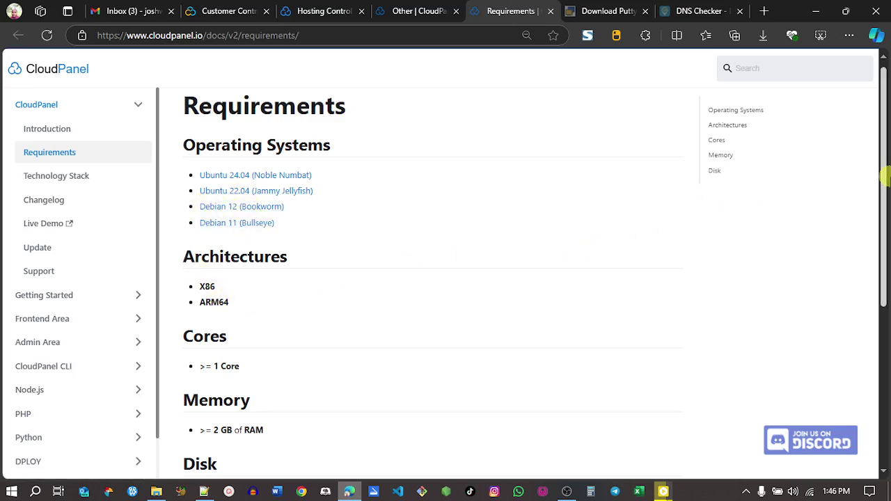
scroll(885, 225, down, 2)
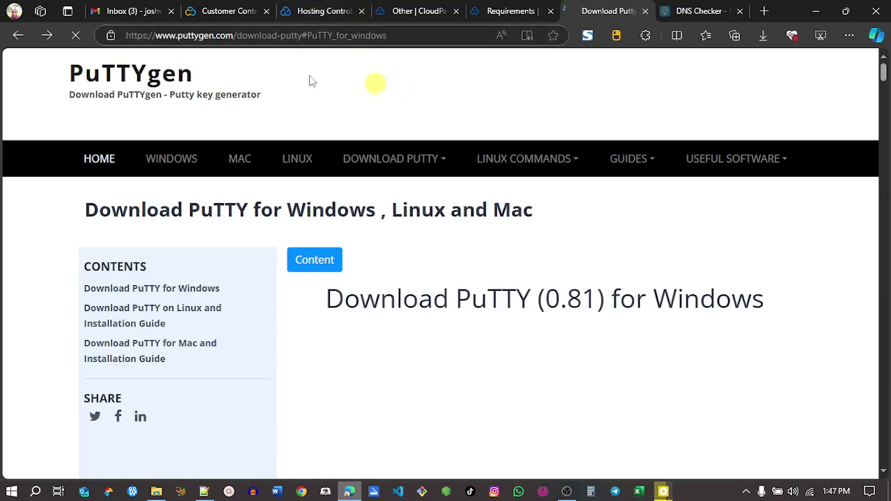
Step: Jump to the PuTTY for Windows downloads, then open D:\PuTTY in File Explorer
mouse_move(383, 158)
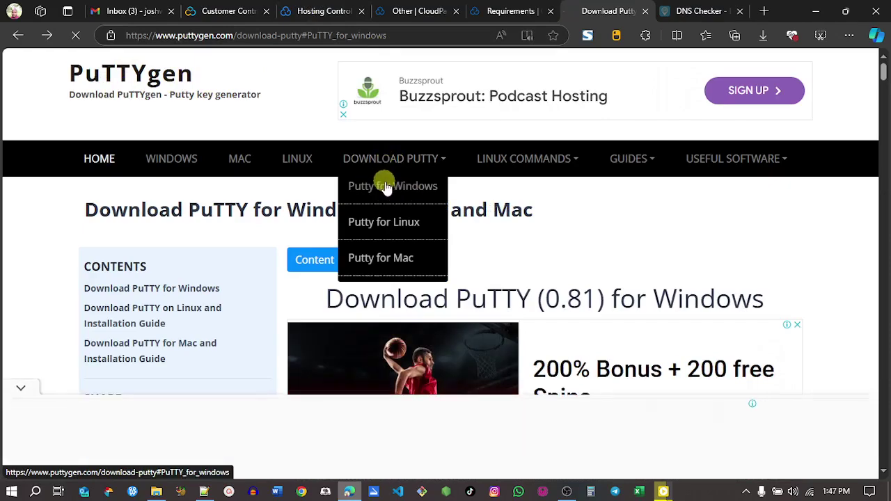
click(393, 184)
scroll(883, 127, down, 4)
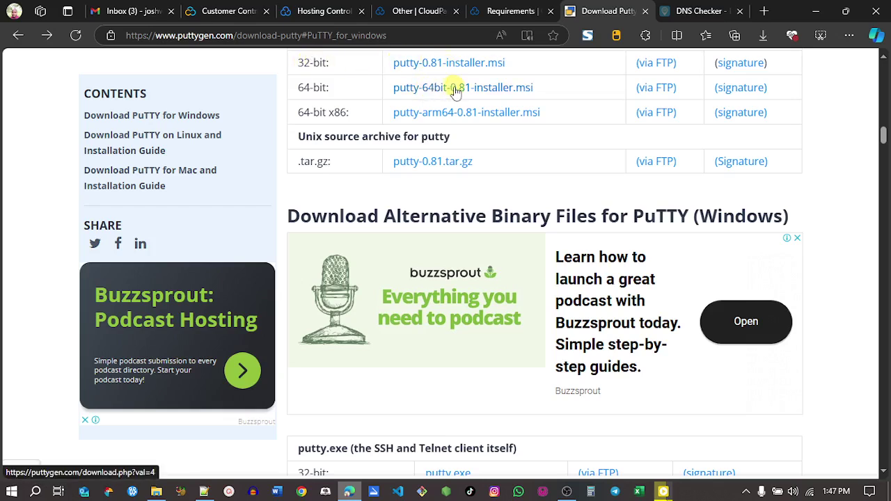
click(157, 491)
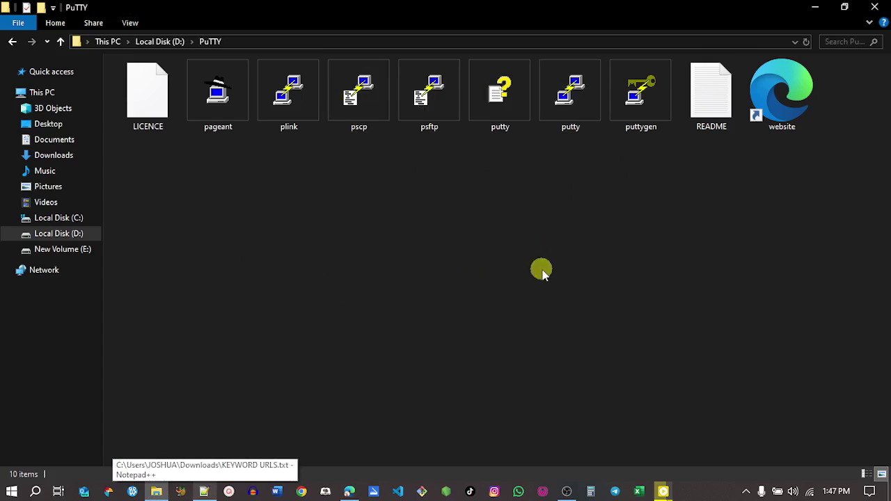
Step: Save a PuTTY session named Cloudpanel for 195.7.4.119, connect, and trust the new host key
click(571, 106)
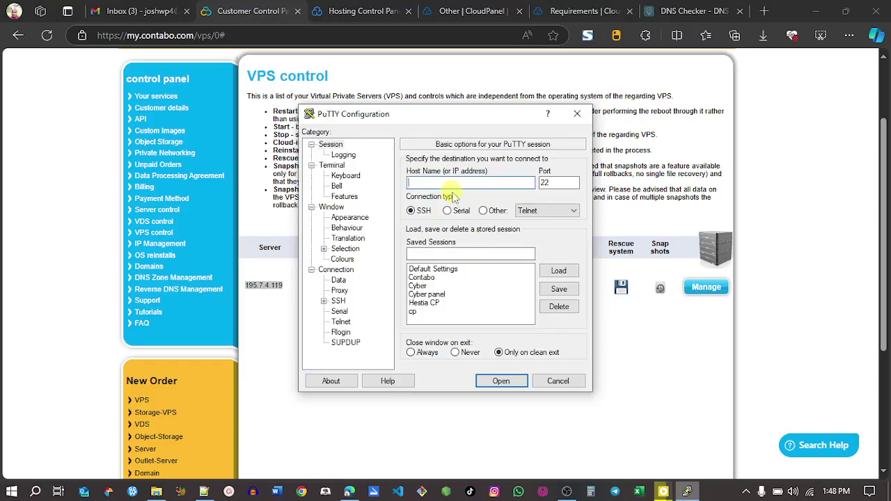
click(423, 254)
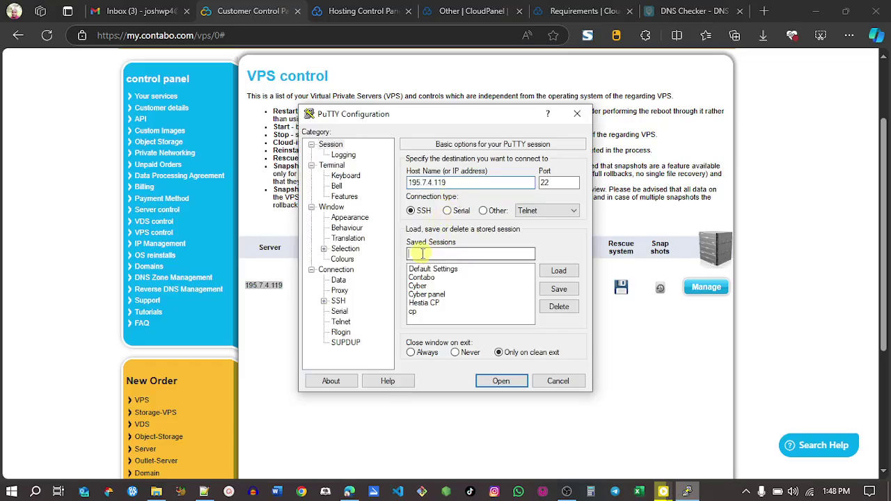
text(C)
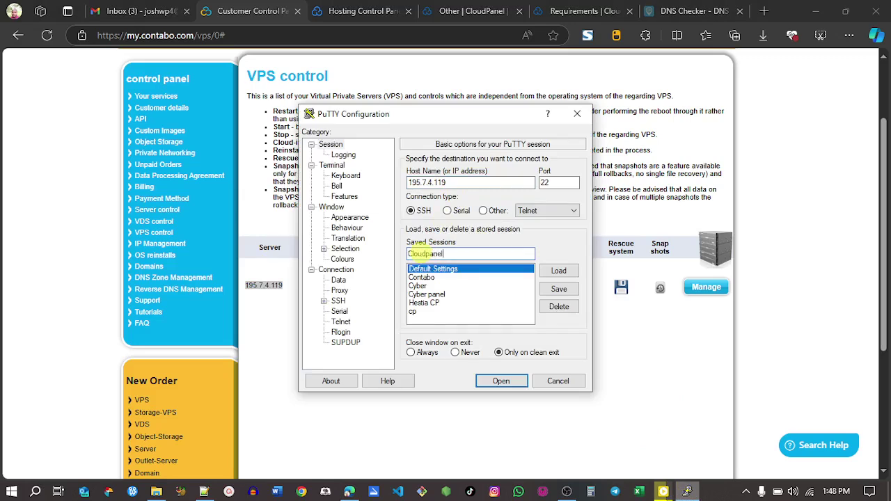
text(loudpanel)
click(560, 291)
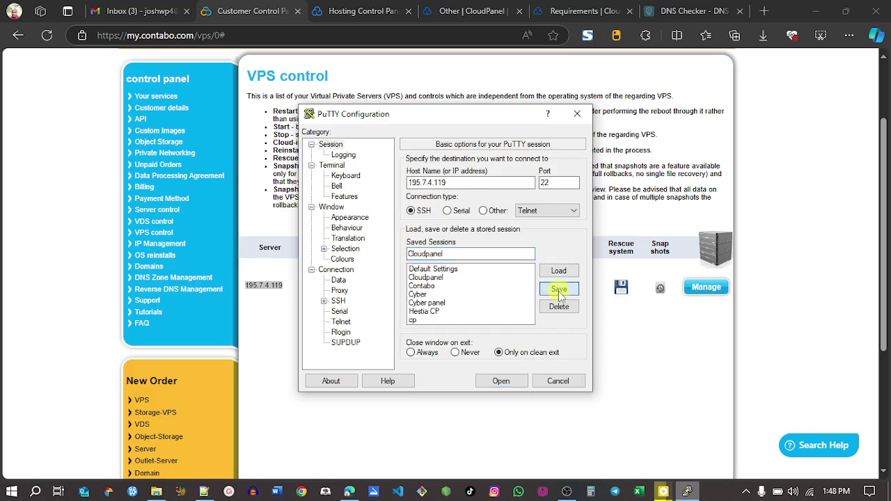
click(500, 382)
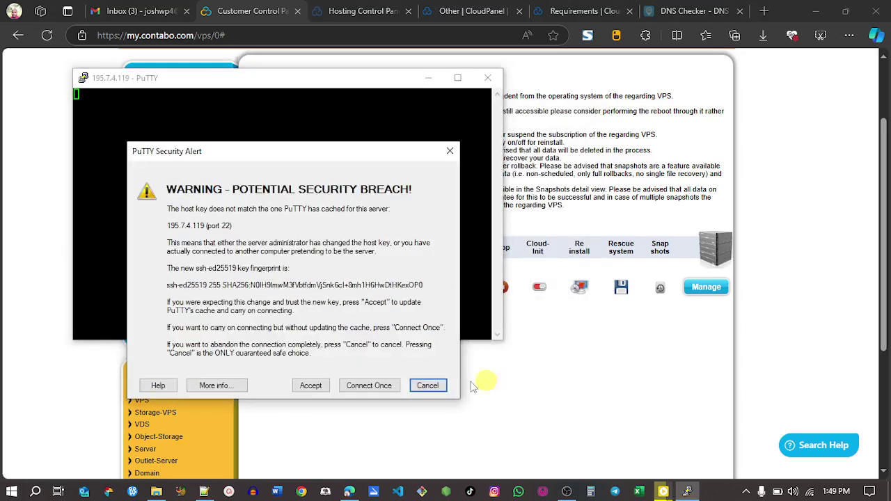
click(310, 387)
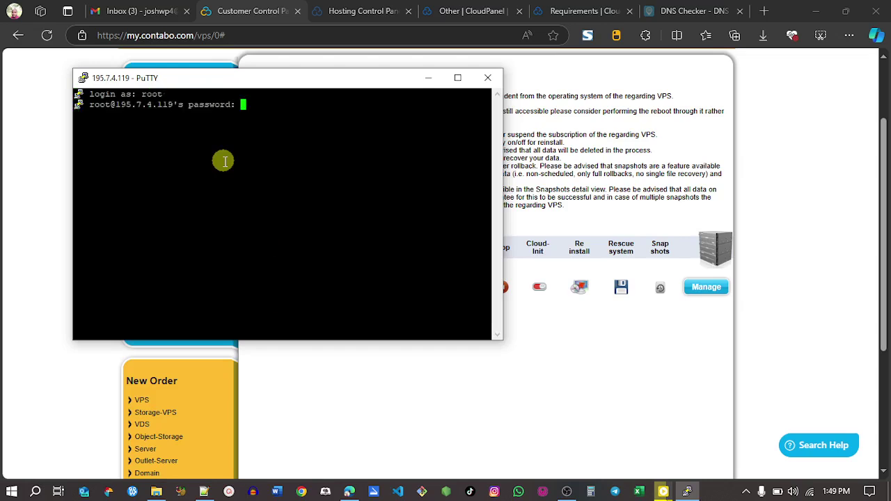
Step: Copy the root password from line 38 of the KEYWORD URLS notes for the terminal prompt
click(453, 391)
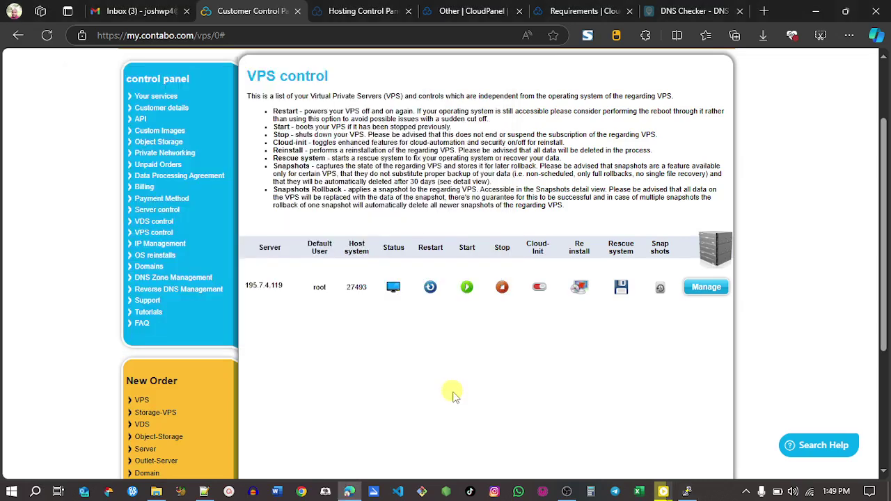
click(204, 491)
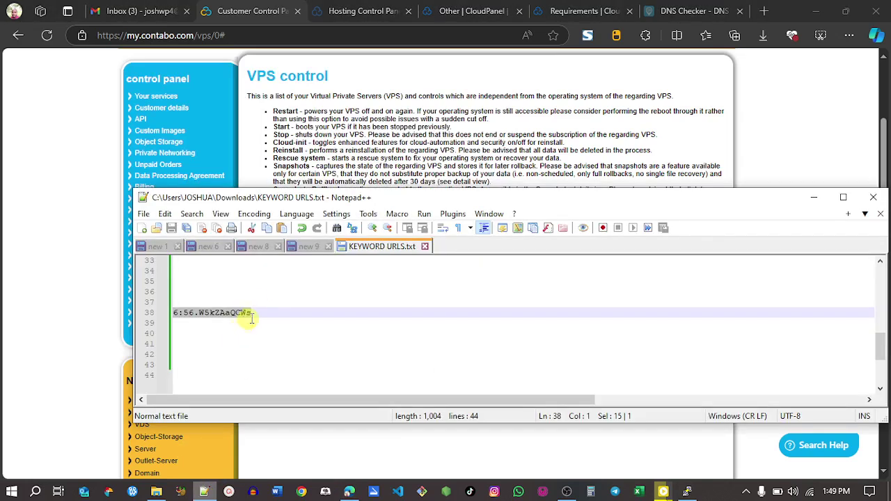
drag(252, 313, 178, 313)
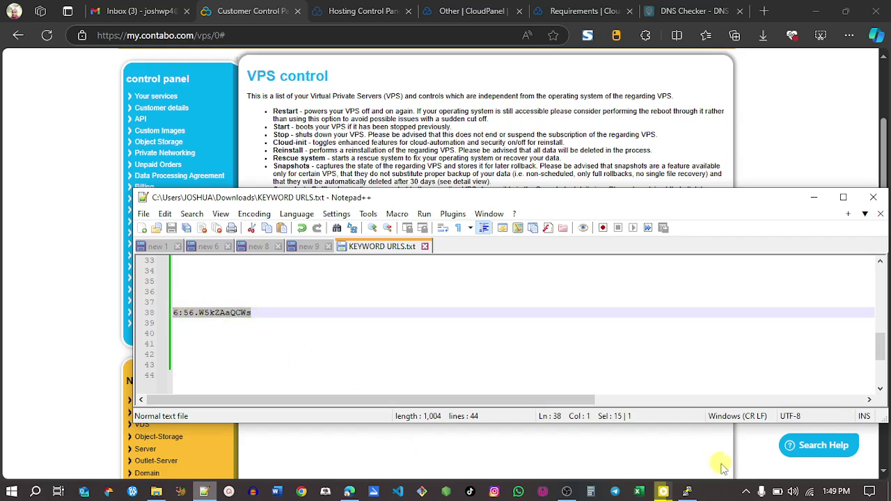
click(687, 491)
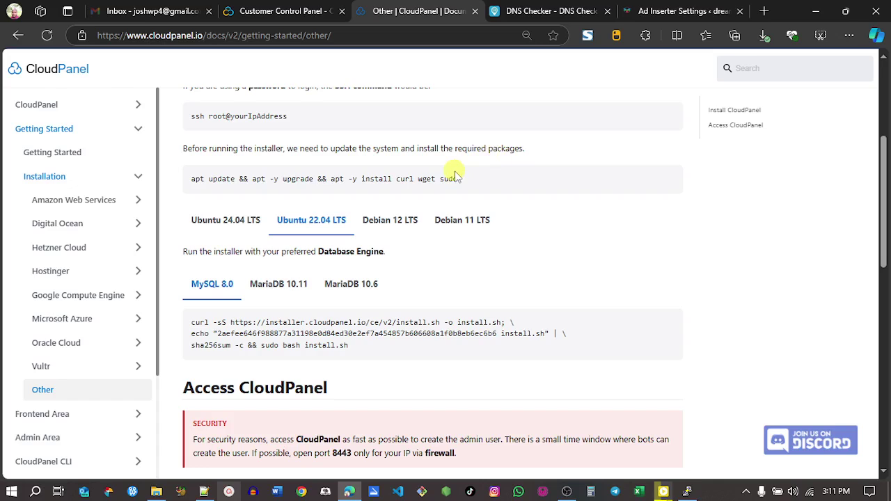
Step: Paste the apt update and install command from CloudPanel's docs into PuTTY and run it
drag(458, 178, 196, 176)
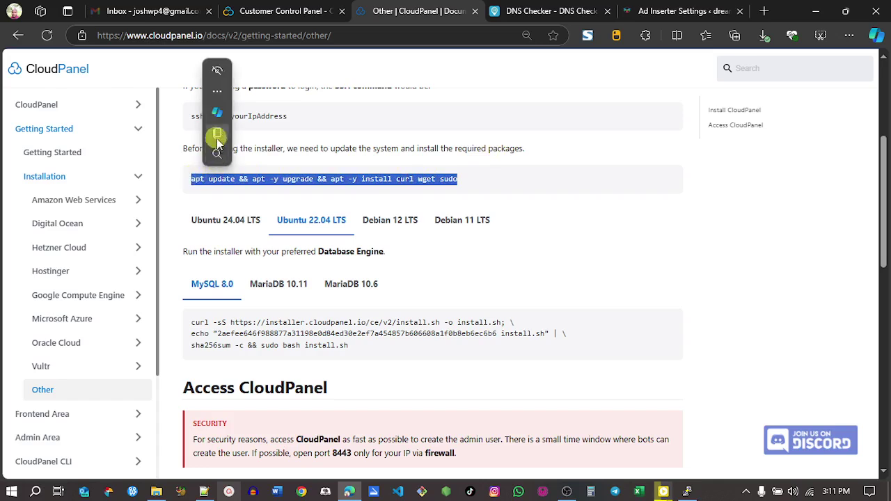
click(687, 491)
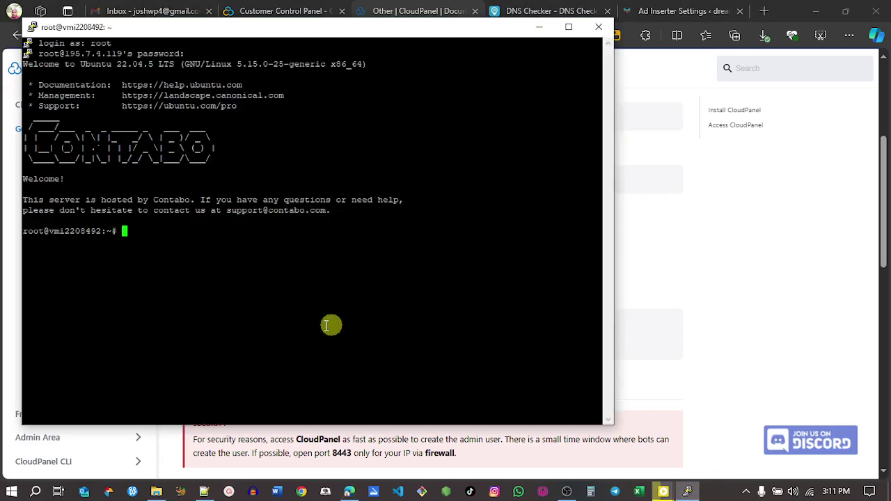
right_click(178, 233)
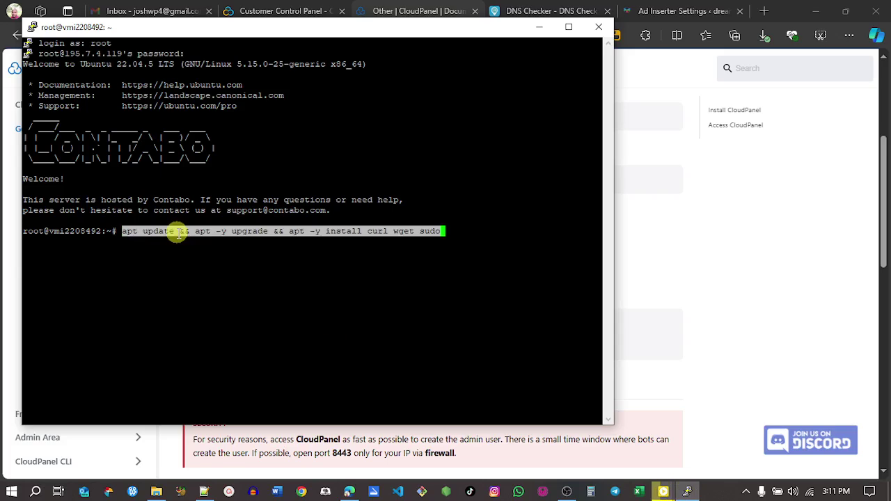
key(Return)
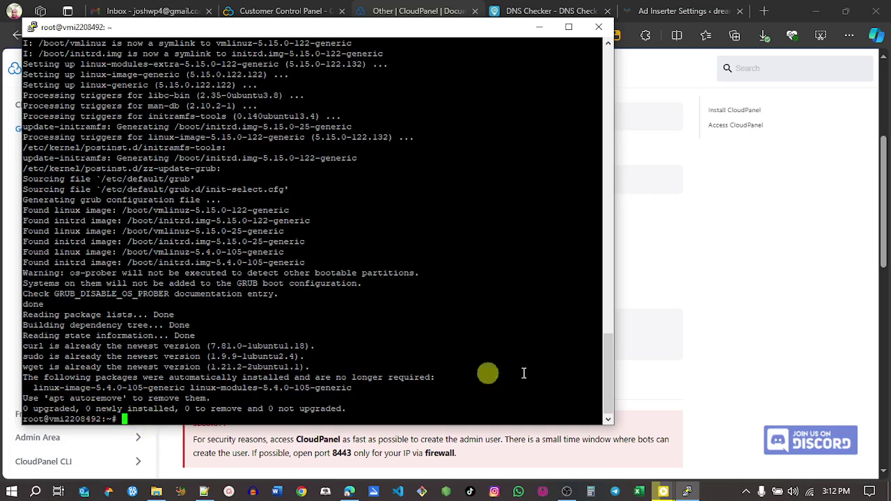
click(375, 5)
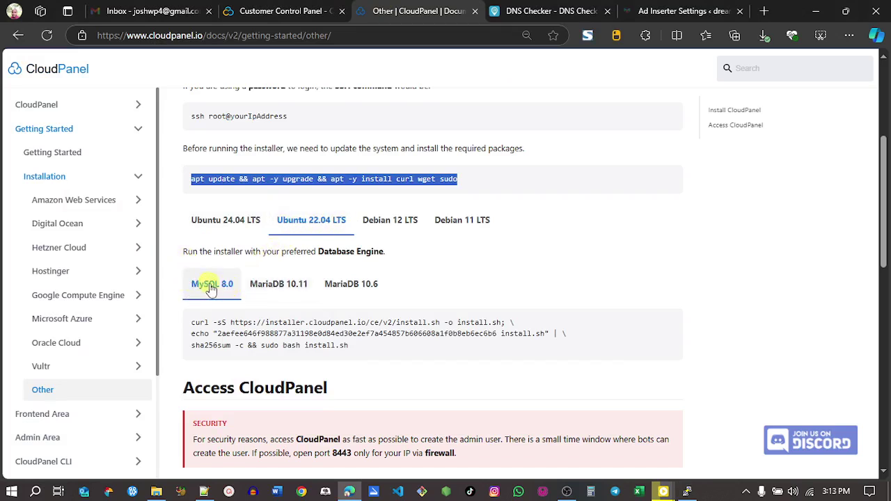
Step: Copy the Ubuntu 22.04 MySQL 8.0 CloudPanel installer command and run it in PuTTY
drag(192, 322, 353, 346)
click(373, 309)
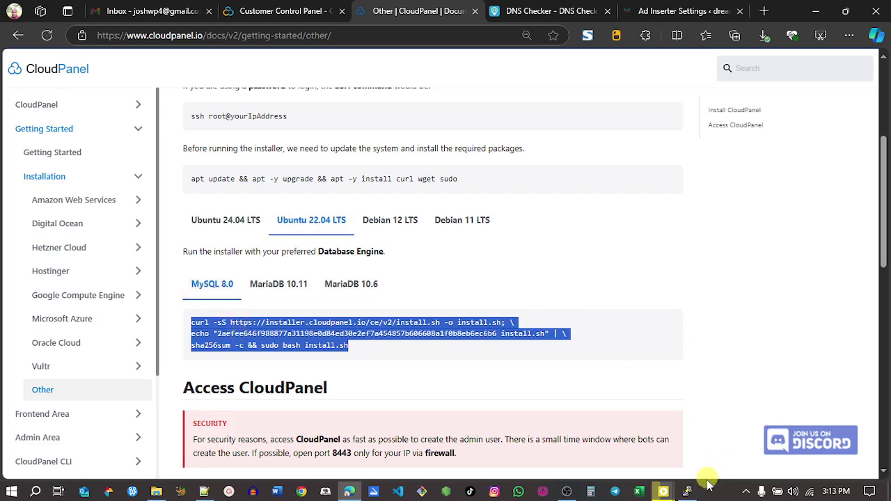
click(687, 491)
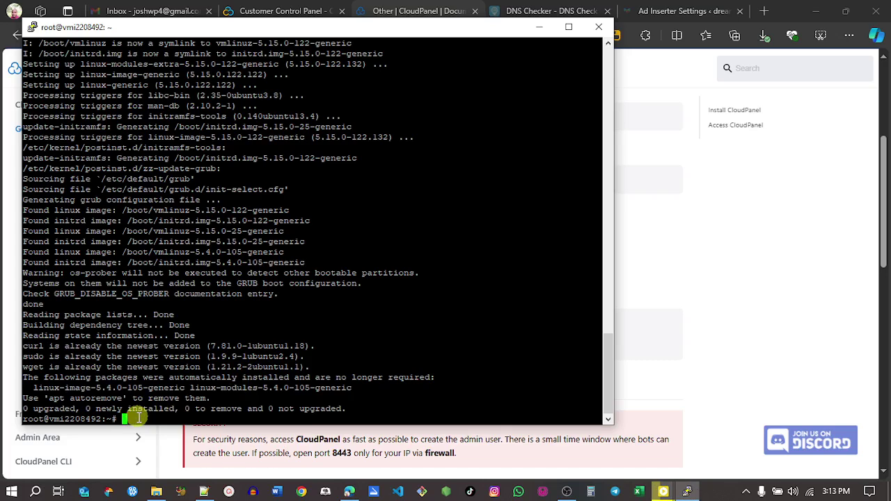
right_click(170, 415)
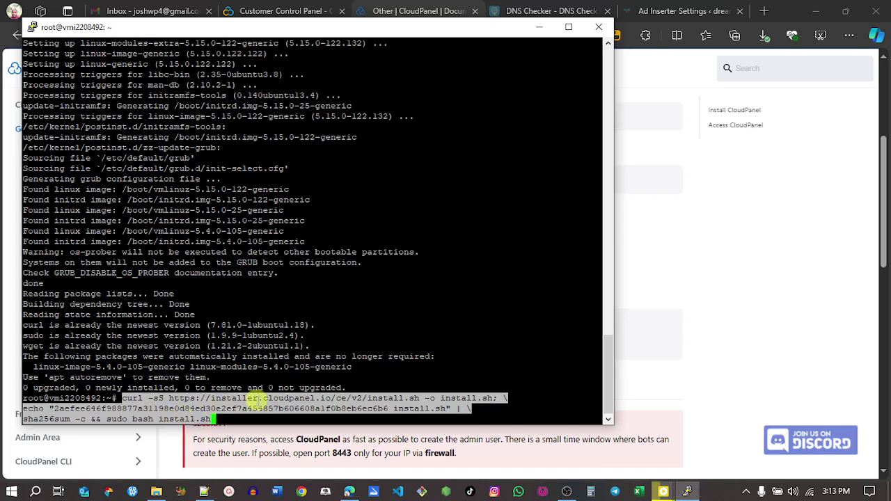
key(Return)
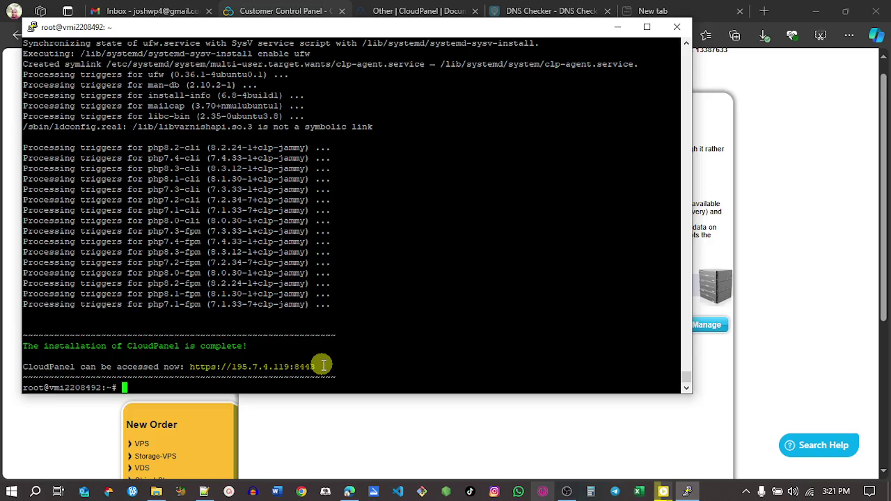
Step: Copy the CloudPanel access URL from PuTTY onto line 40 of the KEYWORD URLS notes
drag(324, 365, 188, 367)
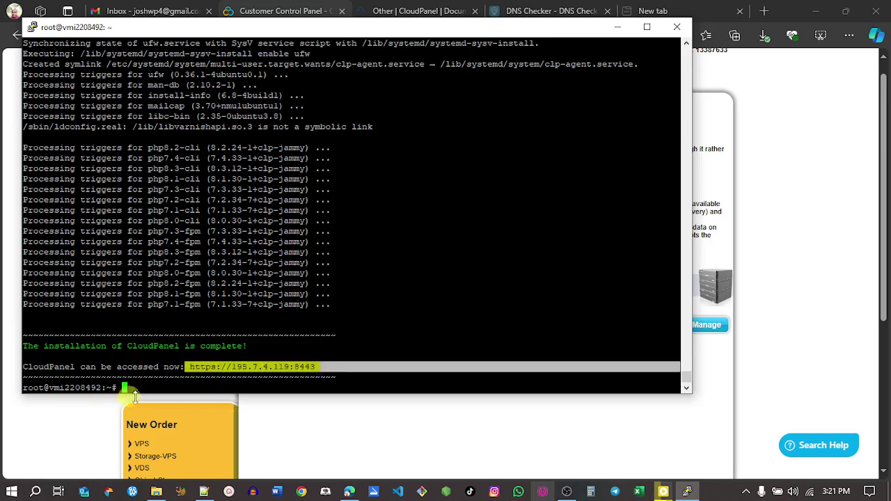
click(204, 493)
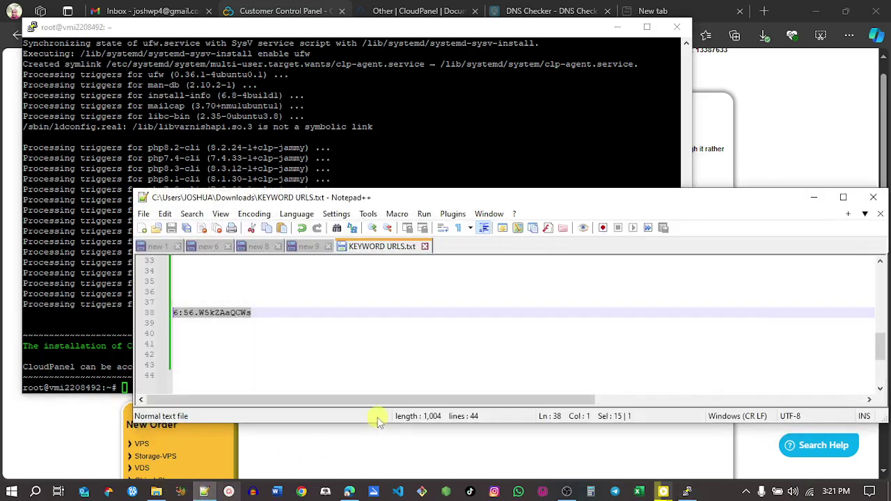
click(207, 353)
click(199, 333)
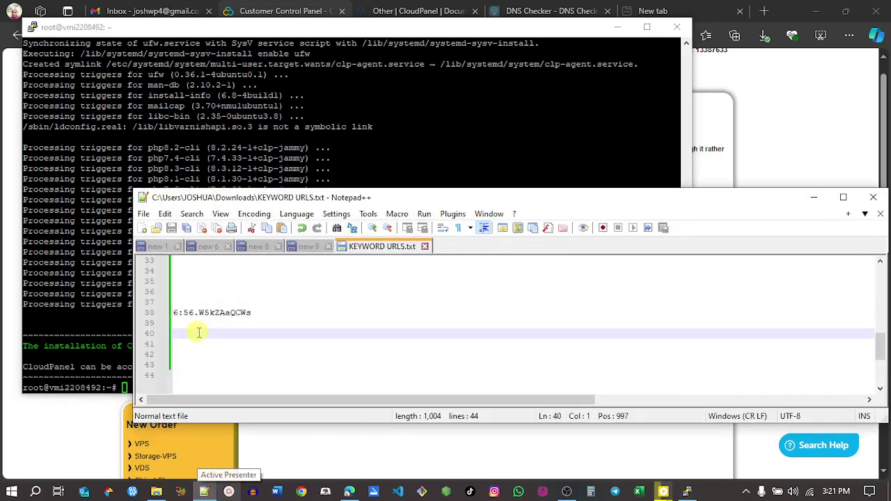
key(ctrl+v)
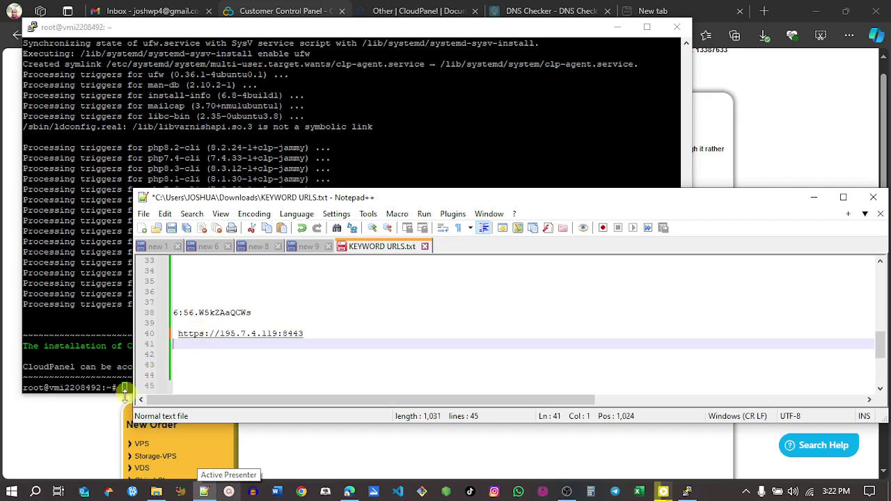
click(814, 197)
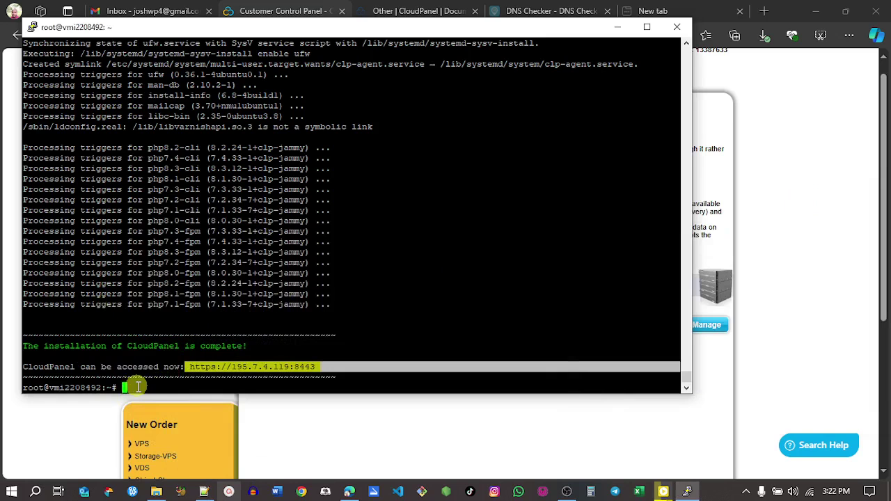
Step: Reboot the server and dismiss the lost connection error
text(ro)
key(Return)
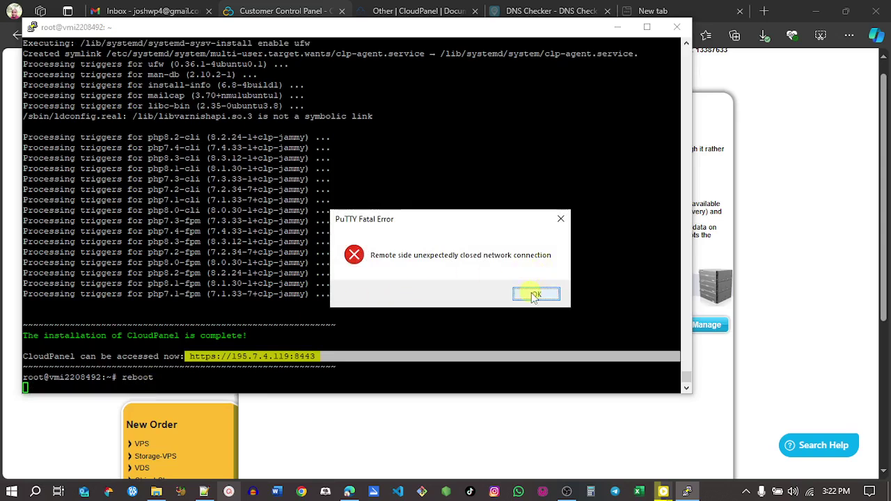
click(534, 293)
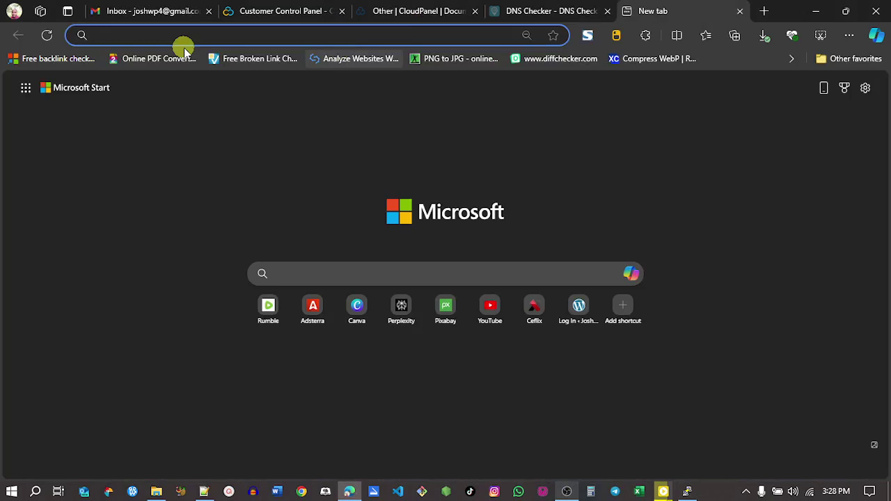
click(207, 492)
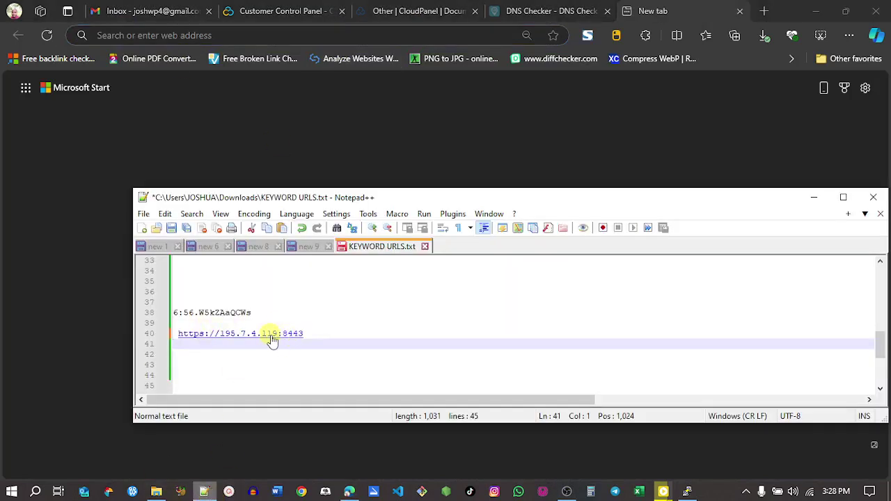
click(250, 29)
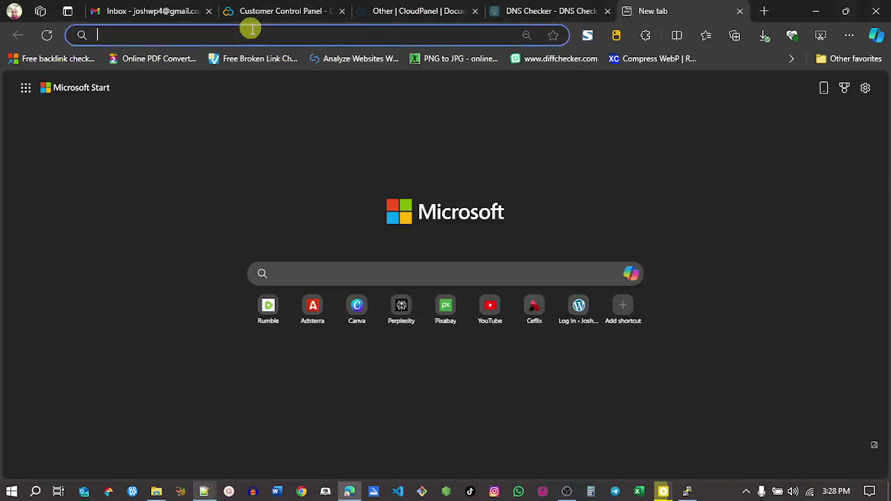
key(ctrl+v)
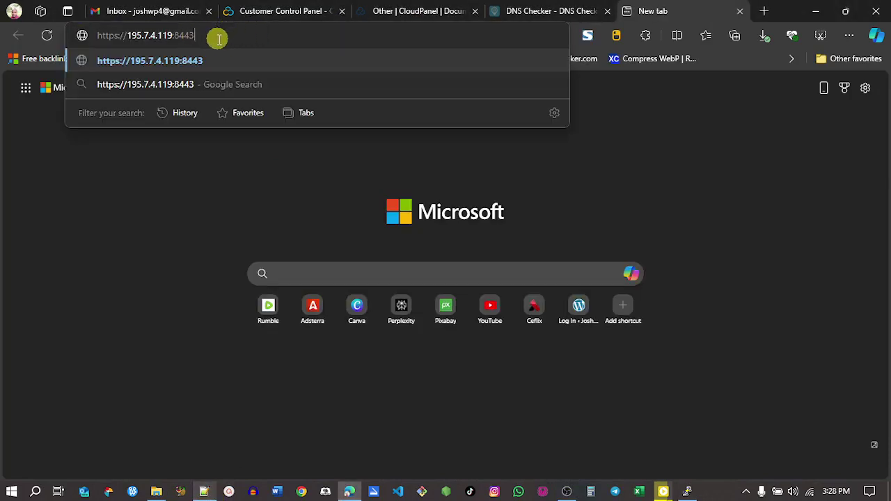
key(Return)
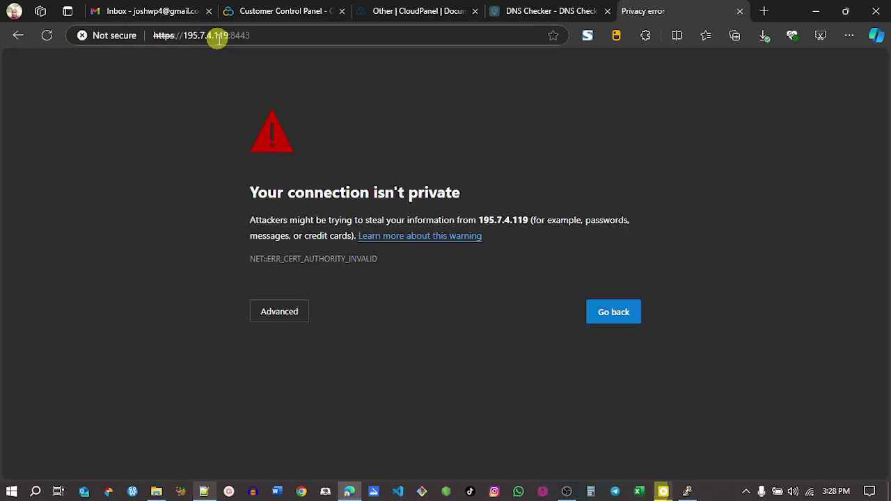
click(289, 311)
click(295, 415)
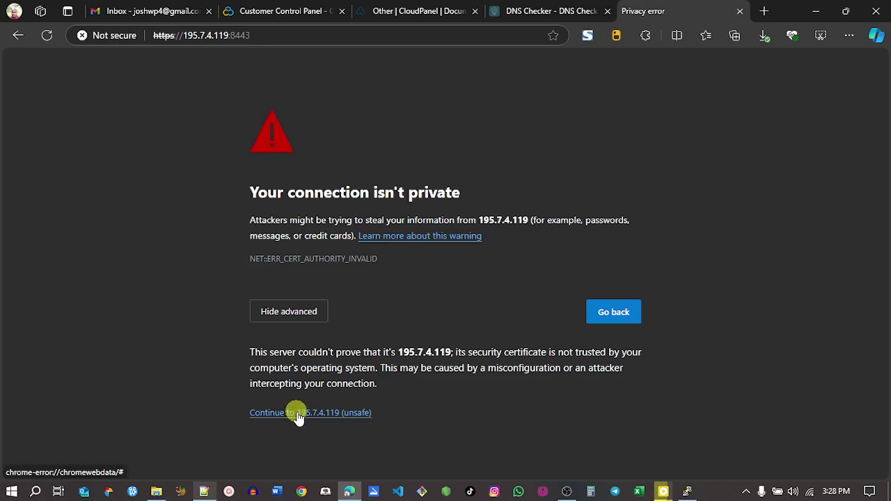
click(297, 414)
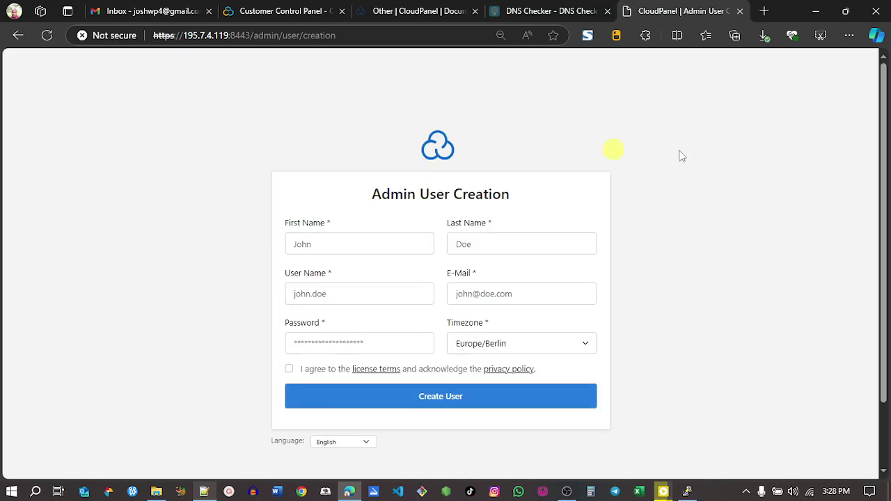
Step: Fill in the admin user's name, user name, e-mail and password, accept the license, and create the user
scroll(544, 138, down, 1)
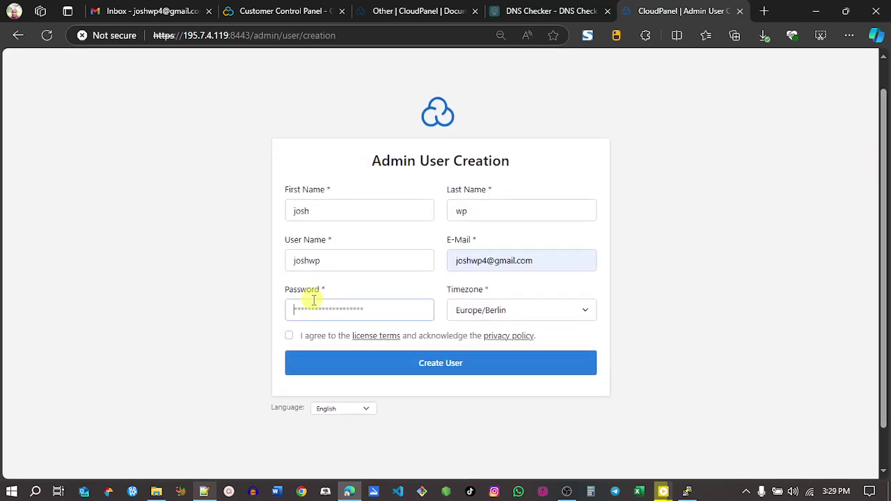
key(ctrl+v)
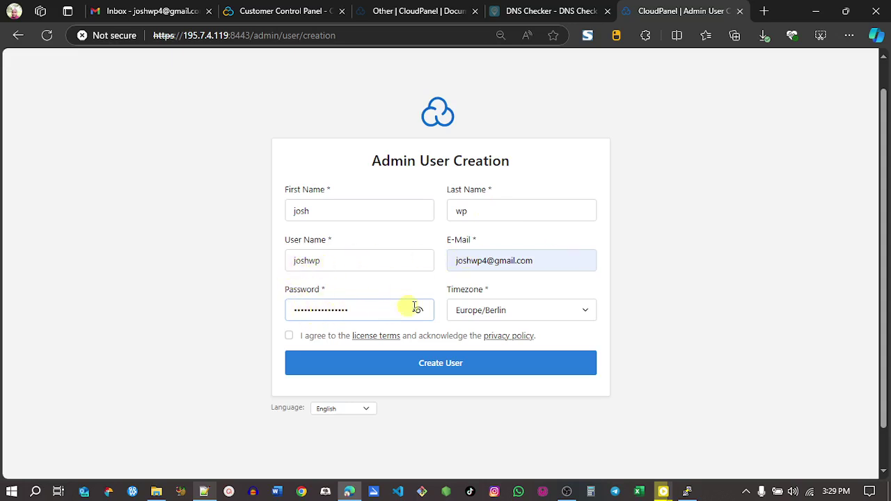
click(288, 336)
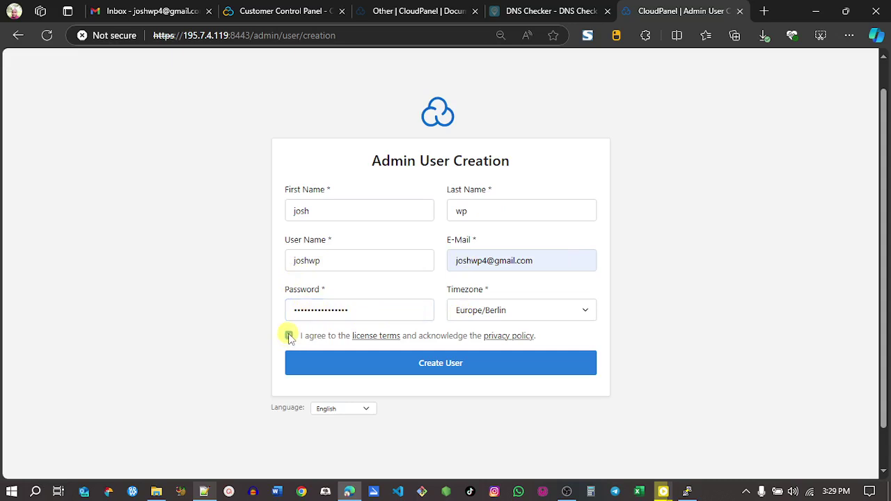
click(441, 365)
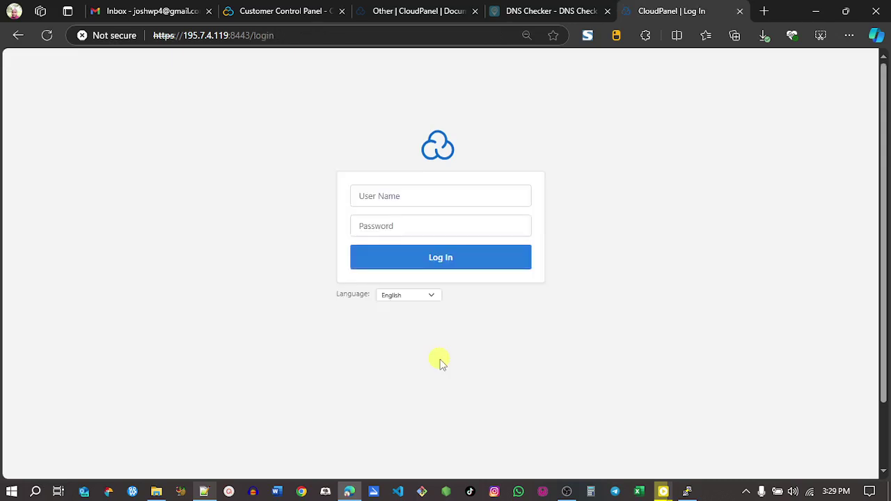
Step: Log in with the saved admin credentials and open Settings in the Admin Area
click(386, 197)
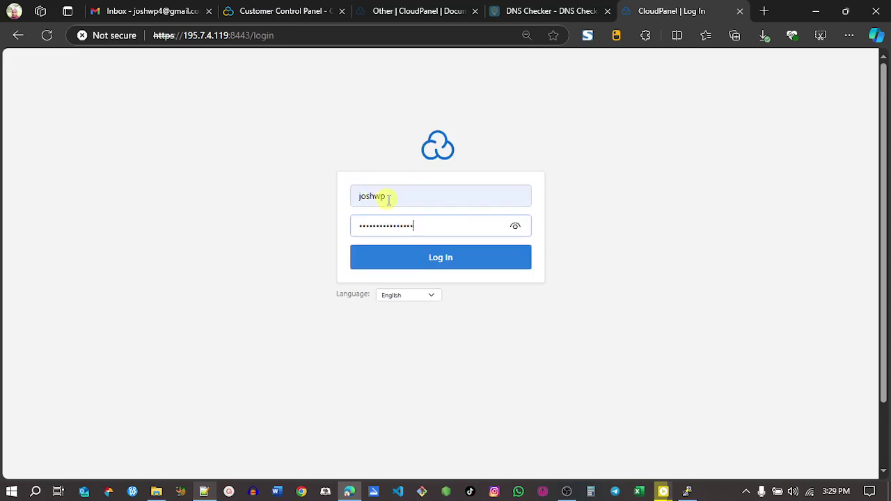
click(433, 271)
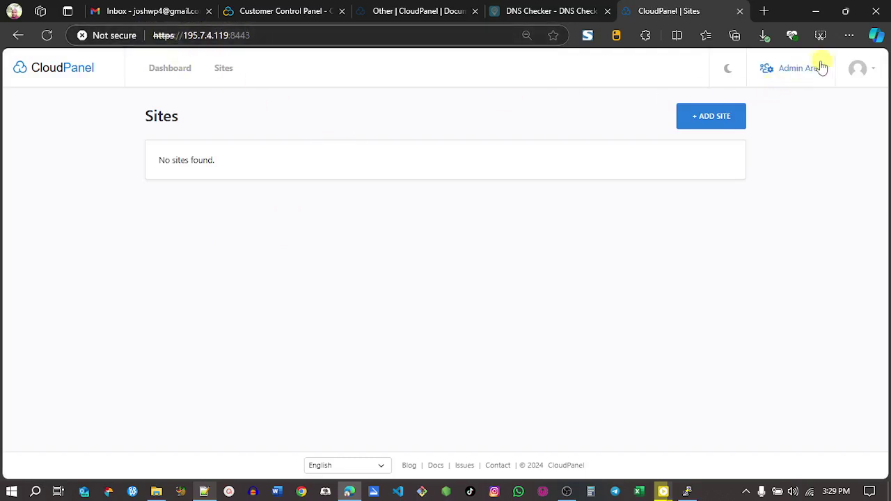
click(802, 77)
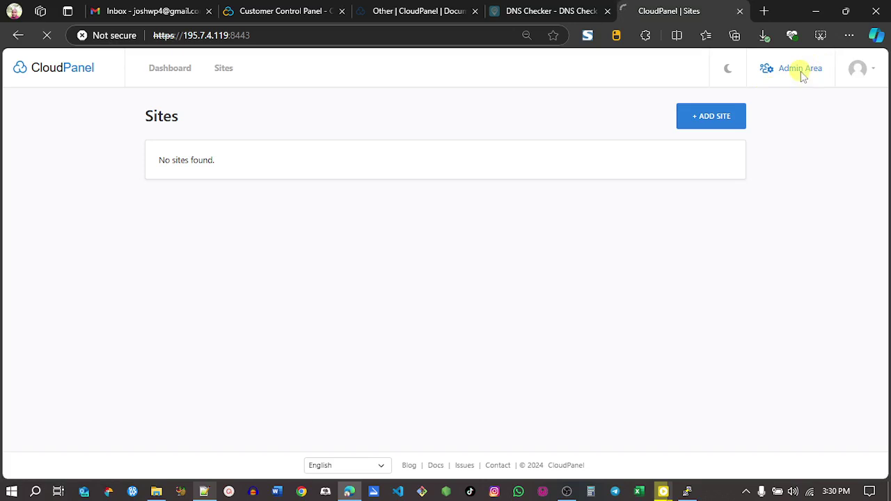
click(16, 230)
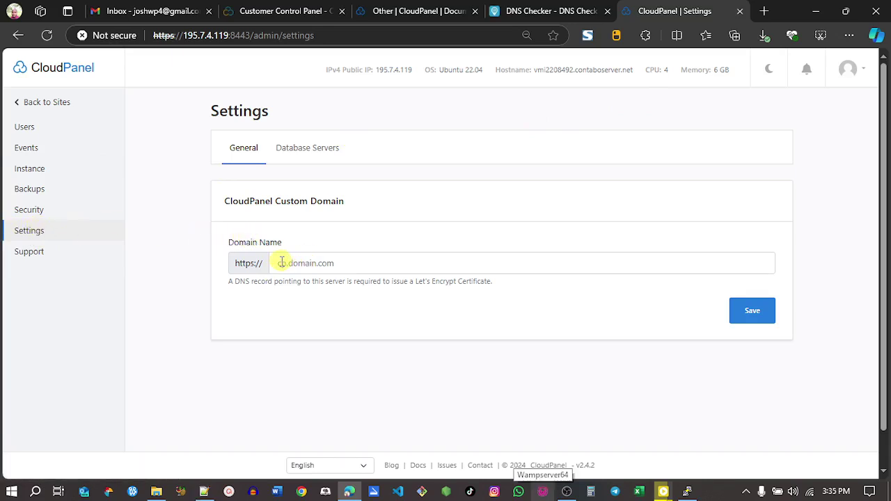
Step: Enter cloud.joshwp.shop in the CloudPanel Custom Domain Name field
click(282, 262)
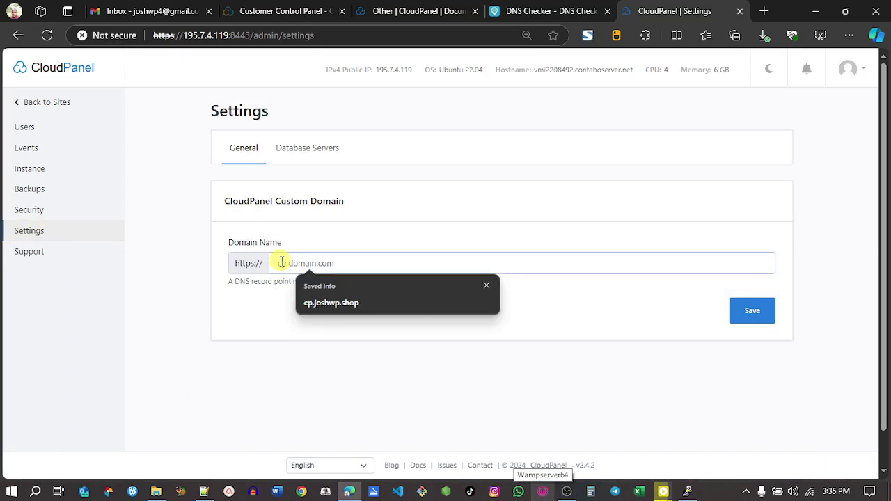
text(cloud.joshwp.shop)
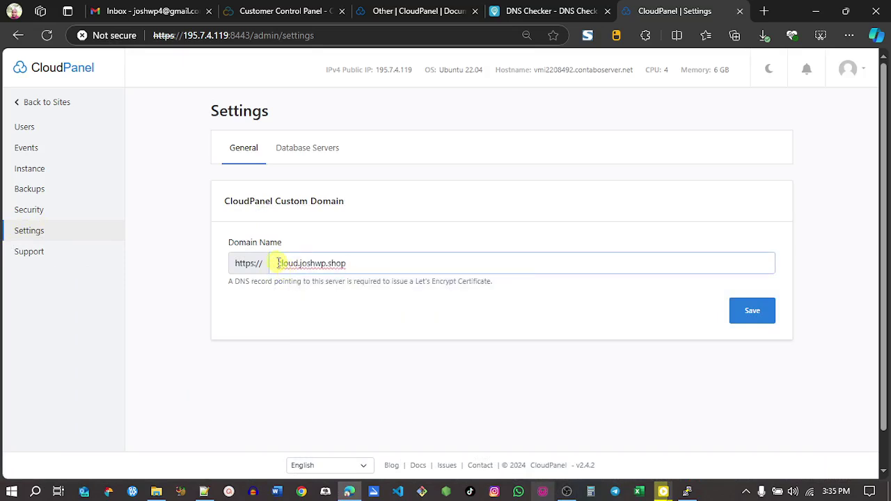
drag(278, 262, 300, 262)
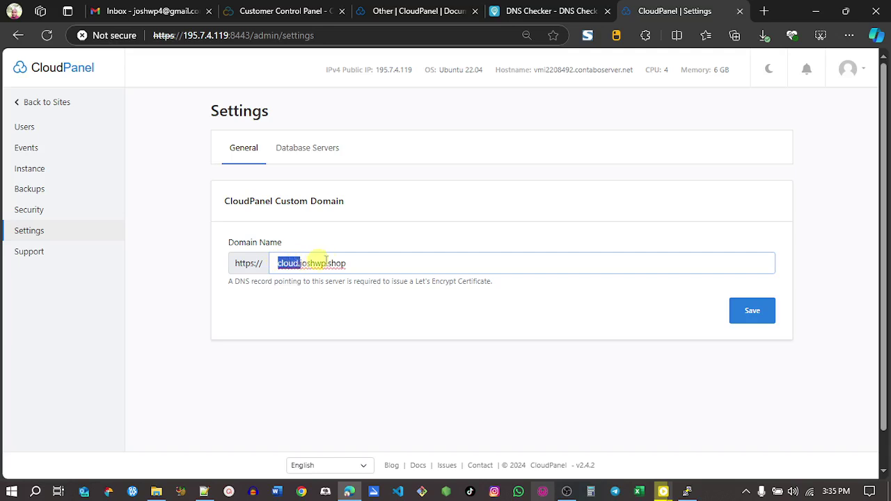
click(341, 263)
click(259, 315)
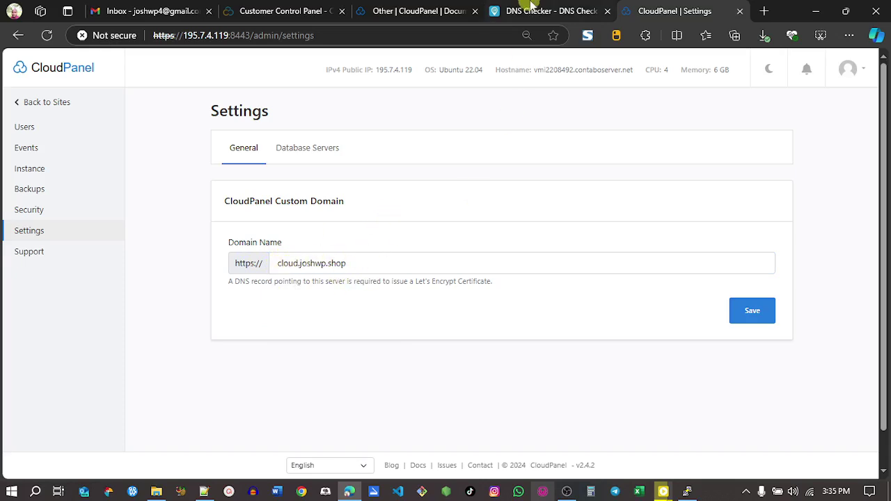
click(515, 9)
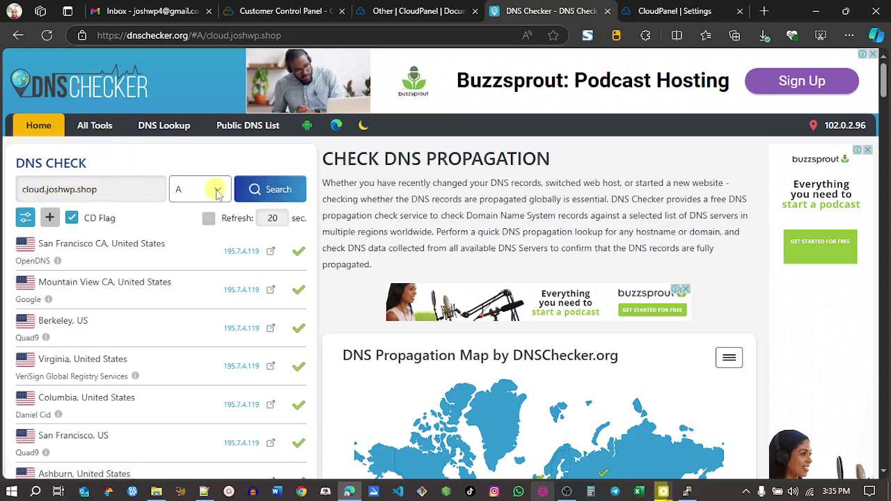
Step: Rerun the A-record check for cloud.joshwp.shop and confirm it resolves to 195.7.4.119 everywhere
click(276, 192)
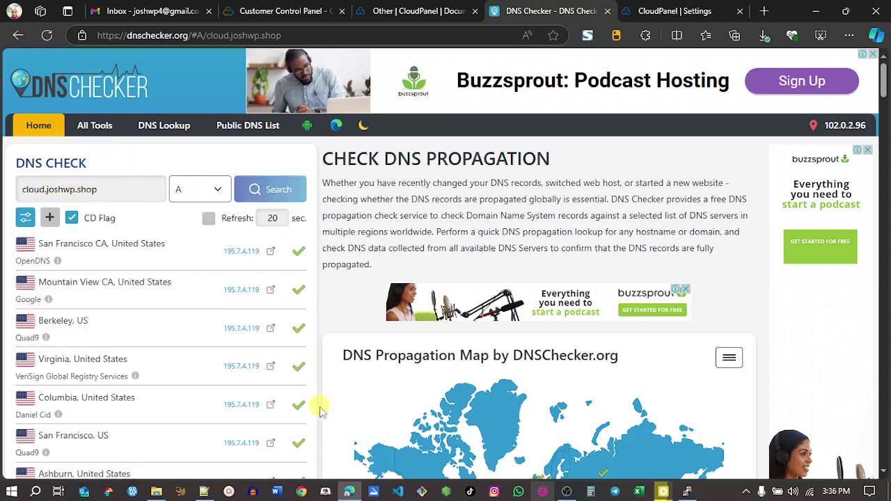
scroll(886, 87, down, 4)
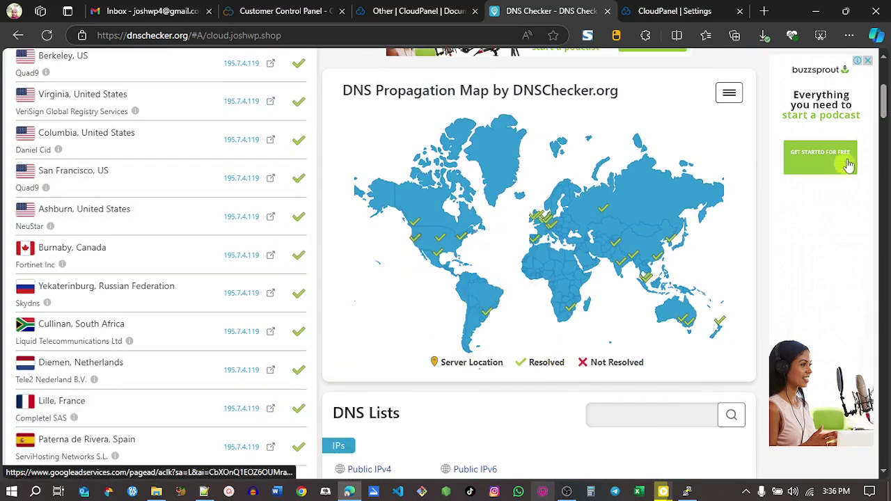
scroll(884, 83, up, 4)
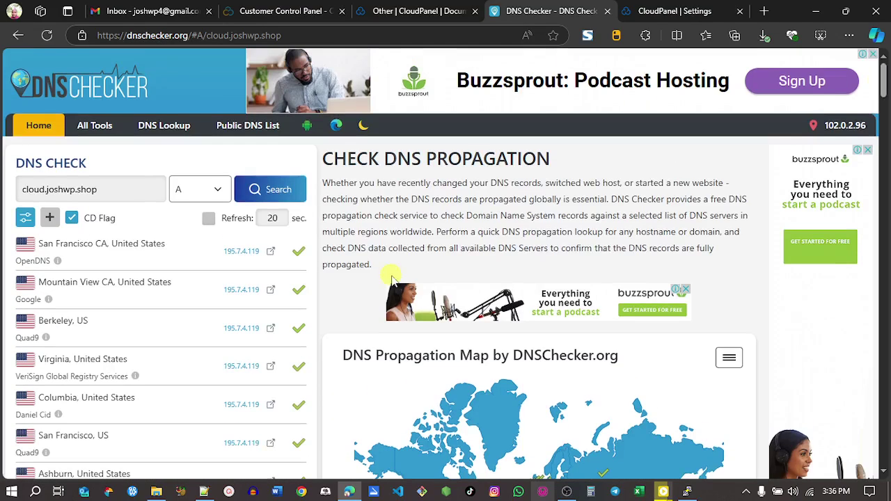
key(ctrl+Tab)
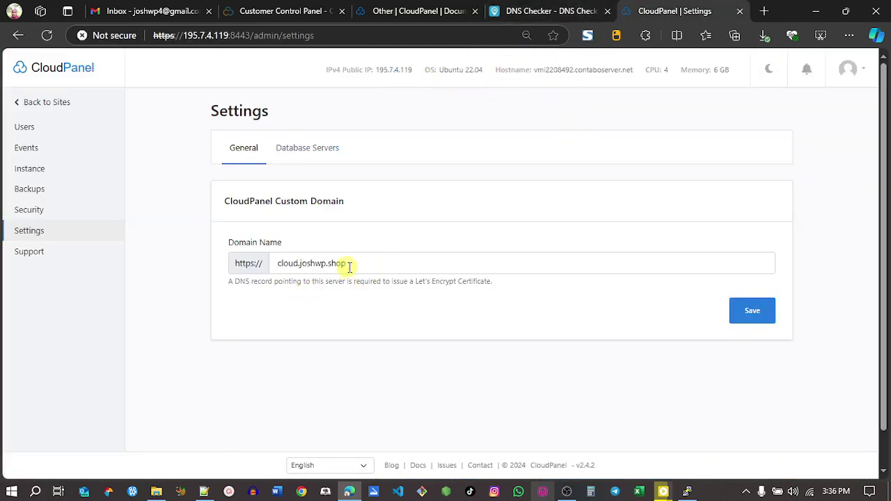
Step: Save cloud.joshwp.shop as the custom domain and copy it for a new browser tab
click(756, 314)
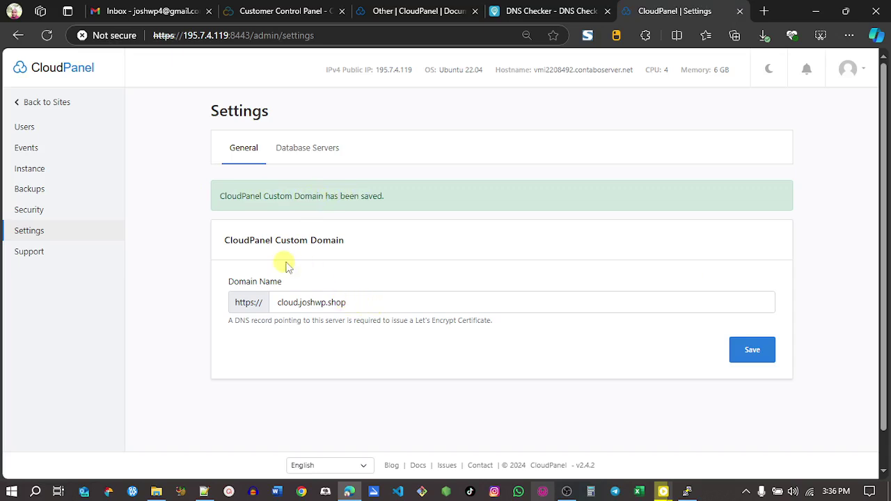
drag(354, 302, 278, 302)
key(ctrl+c)
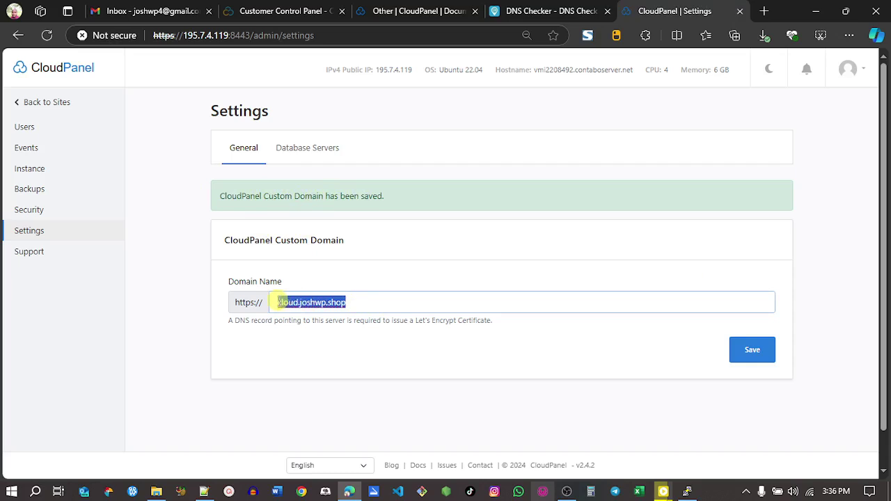
click(763, 12)
Step: Sign in to CloudPanel at cloud.joshwp.shop and dismiss the save-password prompt
key(ctrl+v)
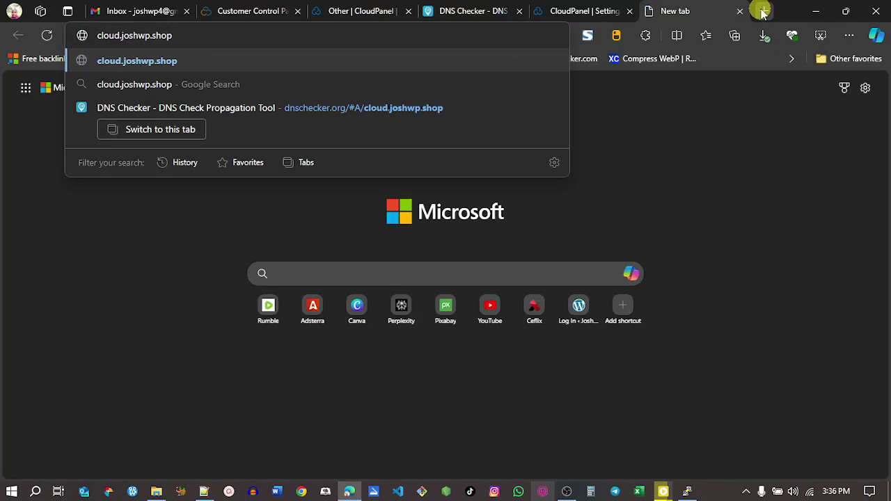
key(Return)
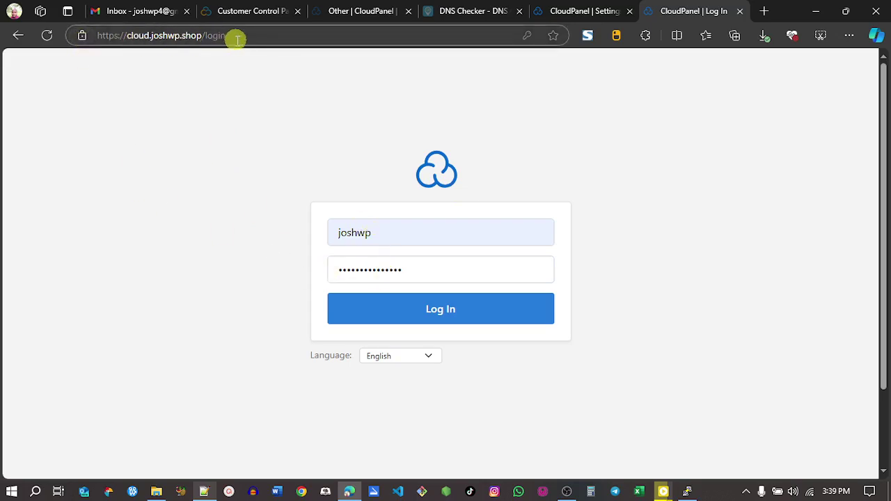
click(353, 309)
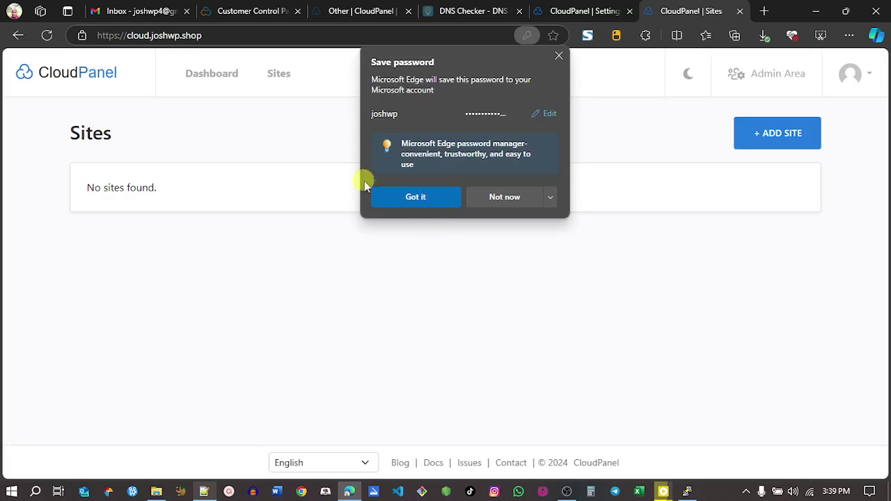
click(416, 199)
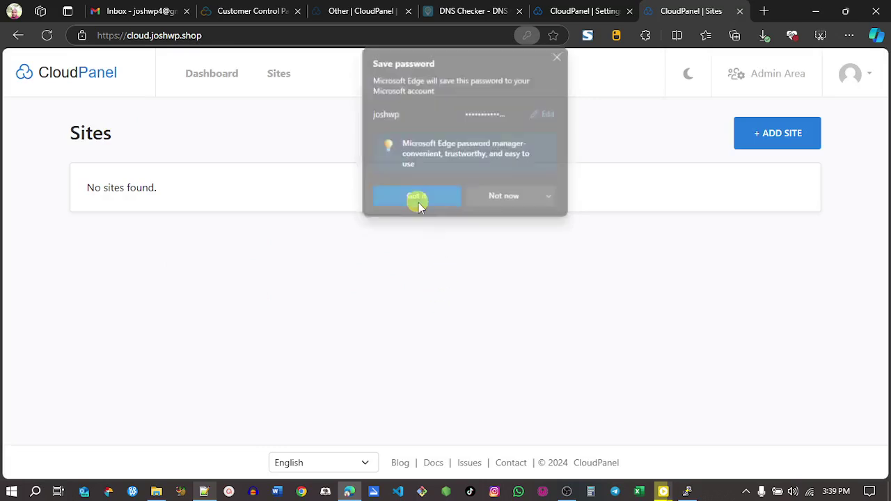
click(764, 136)
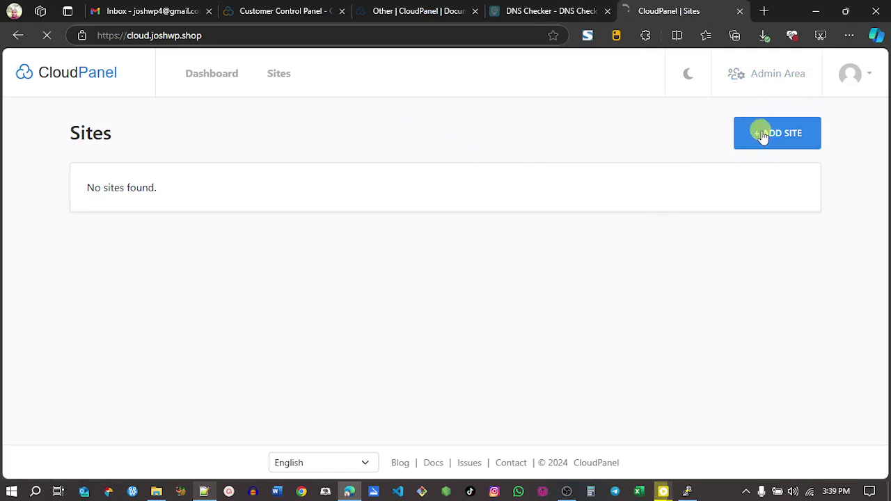
Step: Zoom the page out to about 80% and scroll through the site types to Create a WordPress Site
key(ctrl+minus)
key(ctrl+minus)
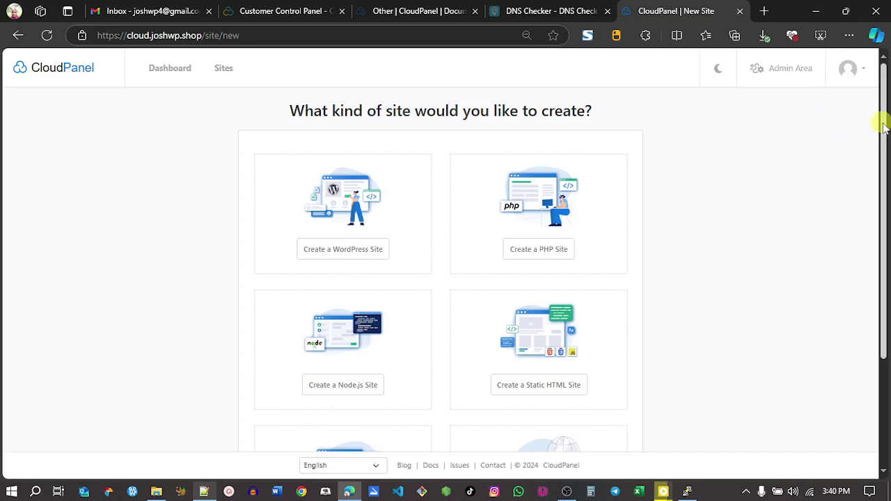
drag(881, 110, 882, 139)
scroll(879, 174, up, 1)
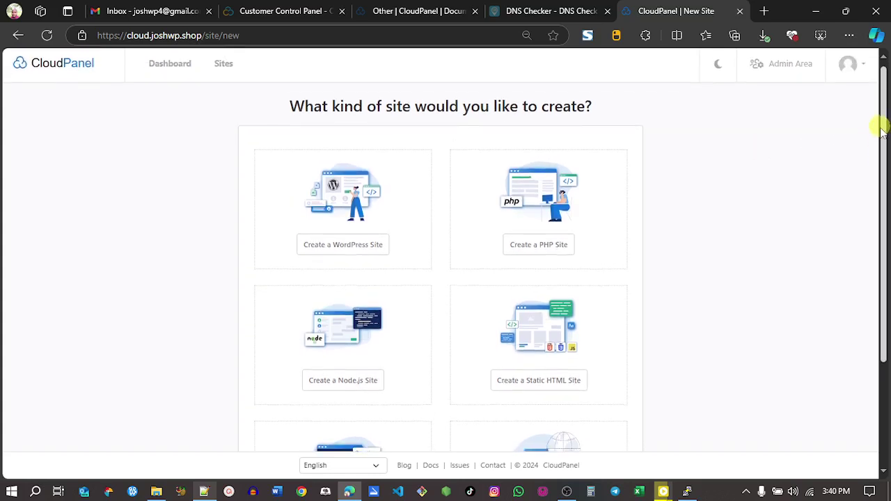
scroll(878, 146, down, 1)
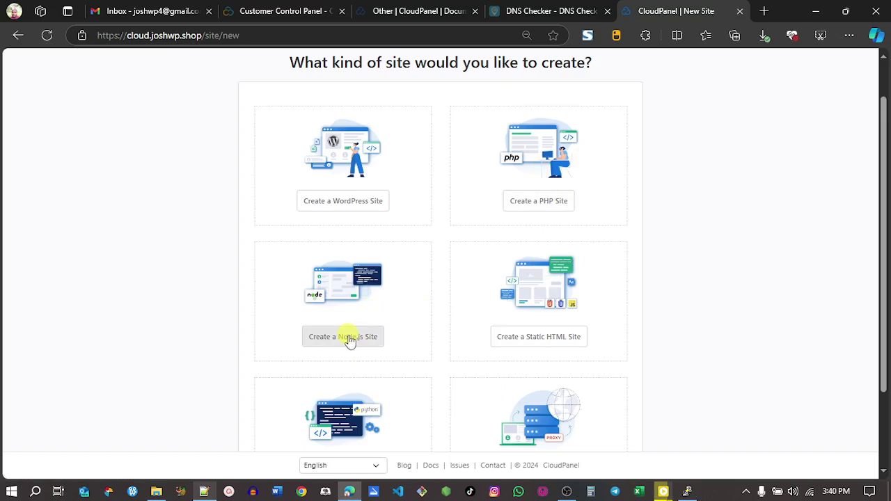
drag(883, 272, 878, 348)
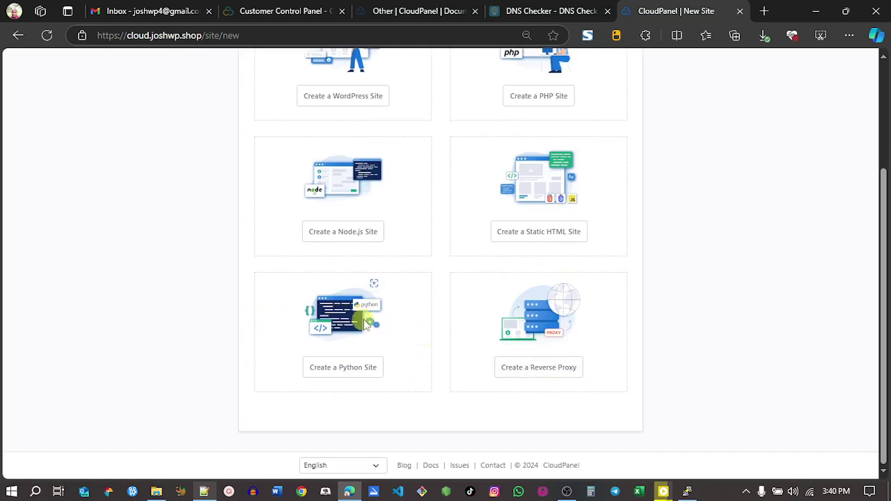
drag(885, 258, 882, 153)
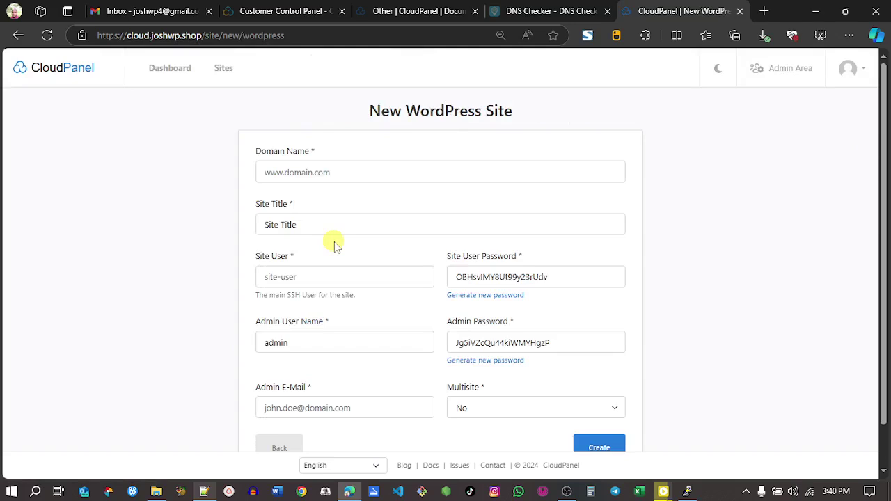
Step: Enter joshwp.shop as the new site's domain name so the other fields auto-fill
click(396, 173)
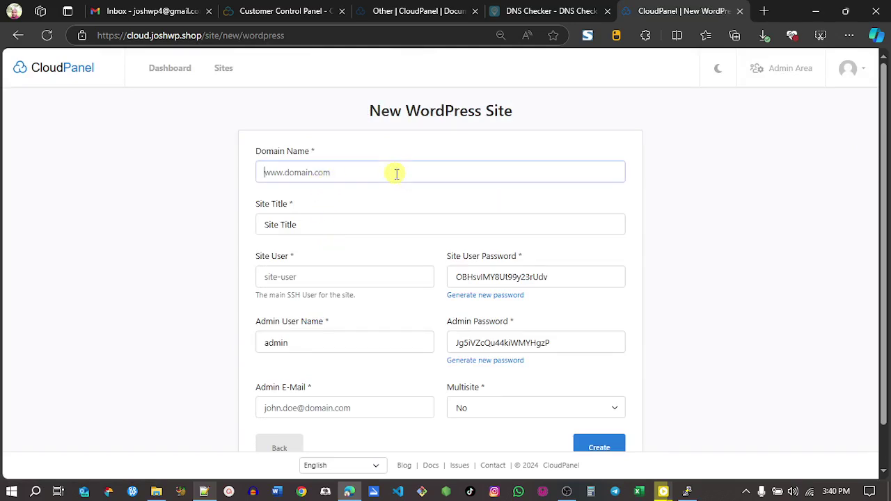
text(joshwp.shop)
click(353, 274)
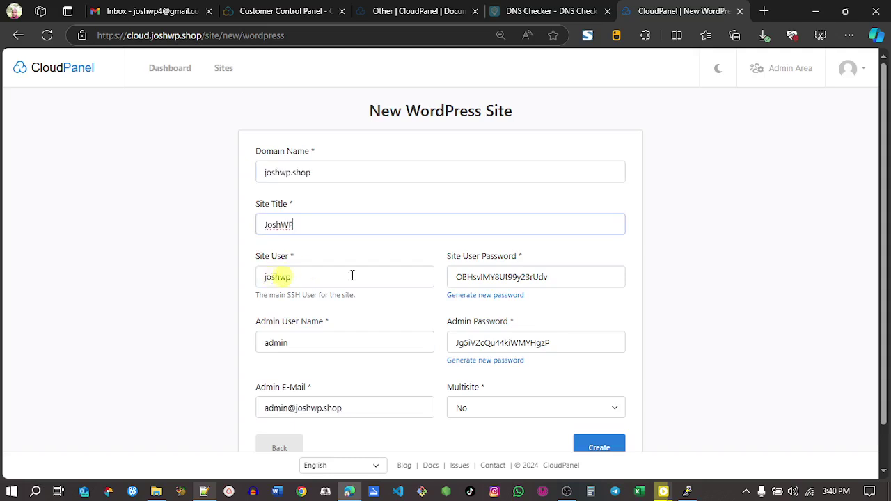
scroll(886, 234, down, 2)
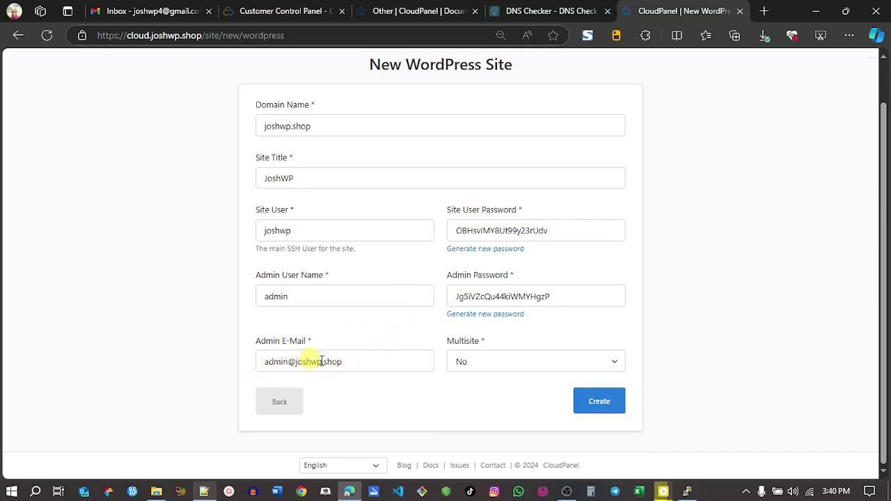
Step: Replace the admin e-mail with the saved Gmail autofill entry and create the site
drag(348, 361, 233, 367)
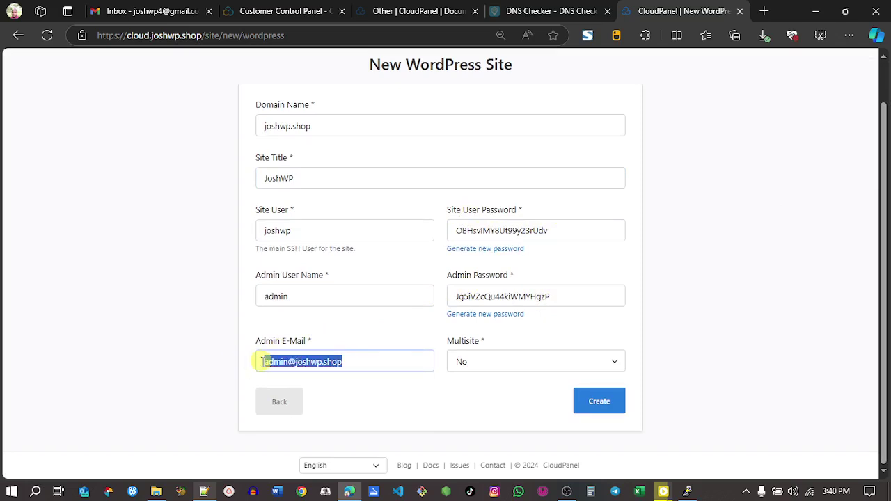
click(263, 361)
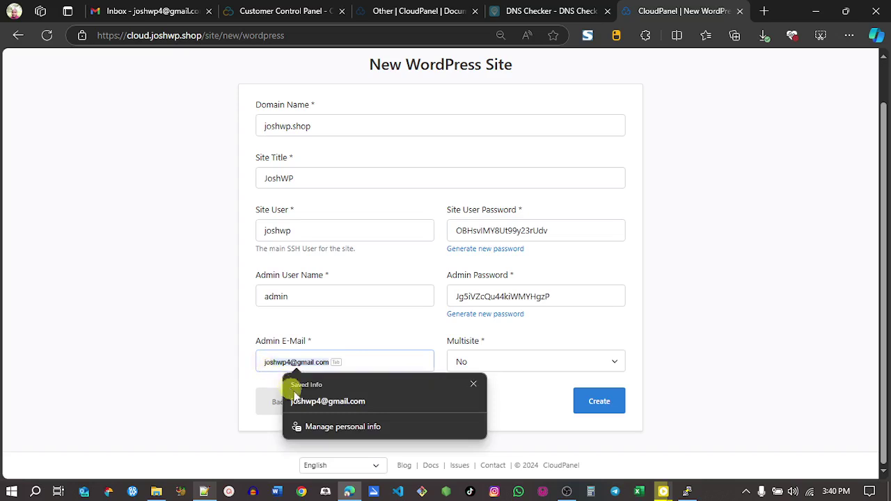
click(319, 401)
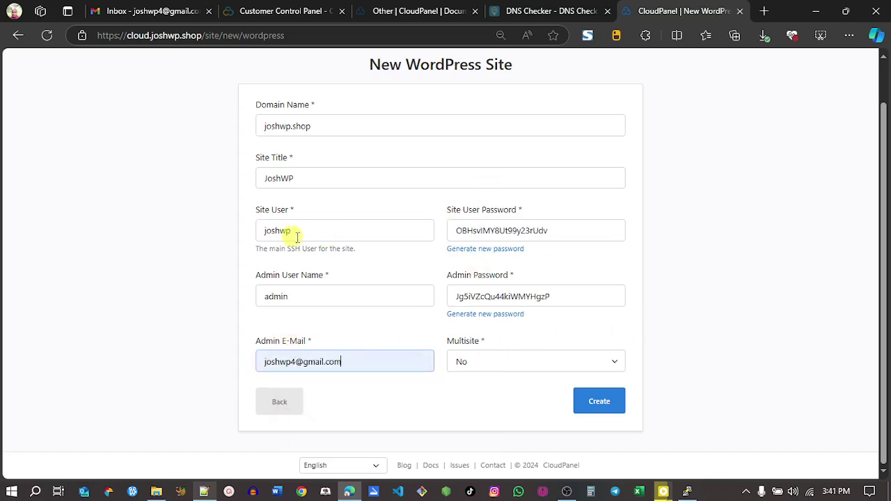
click(597, 402)
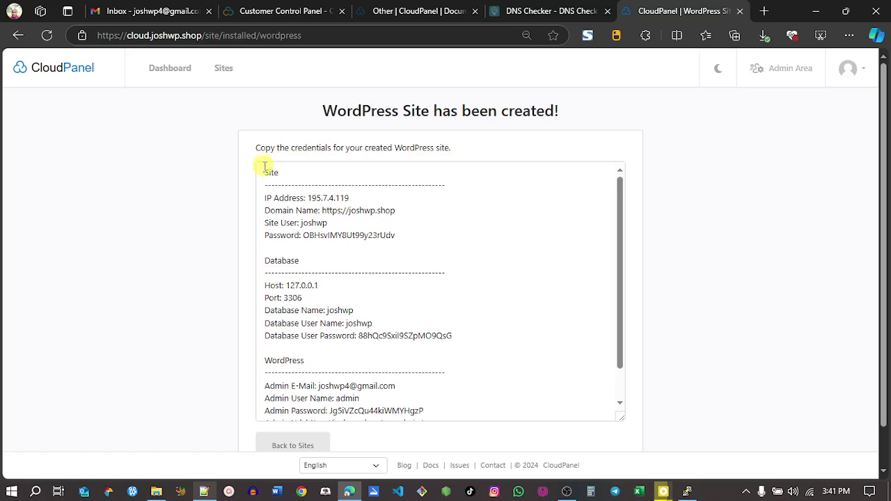
Step: Copy the generated site, database and WordPress credentials into KEYWORD URLS.txt in Notepad++
drag(263, 172, 431, 388)
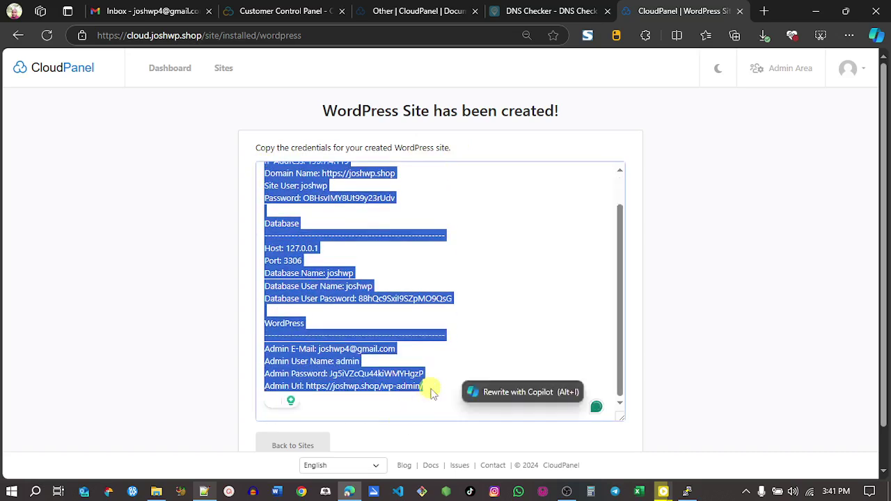
click(214, 492)
click(259, 374)
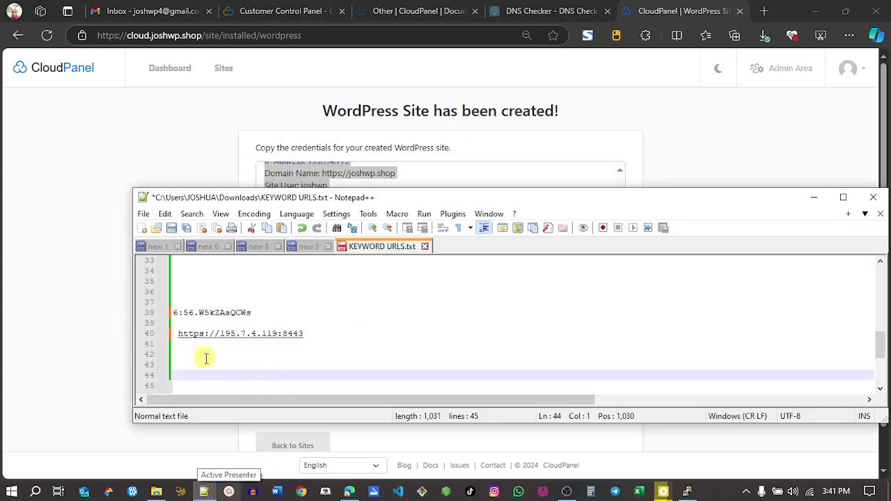
key(ctrl+v)
click(269, 174)
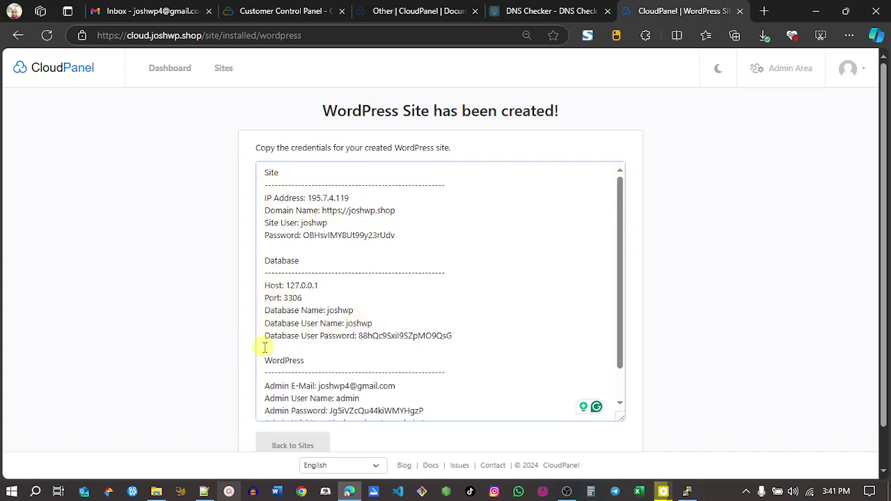
drag(621, 327, 618, 384)
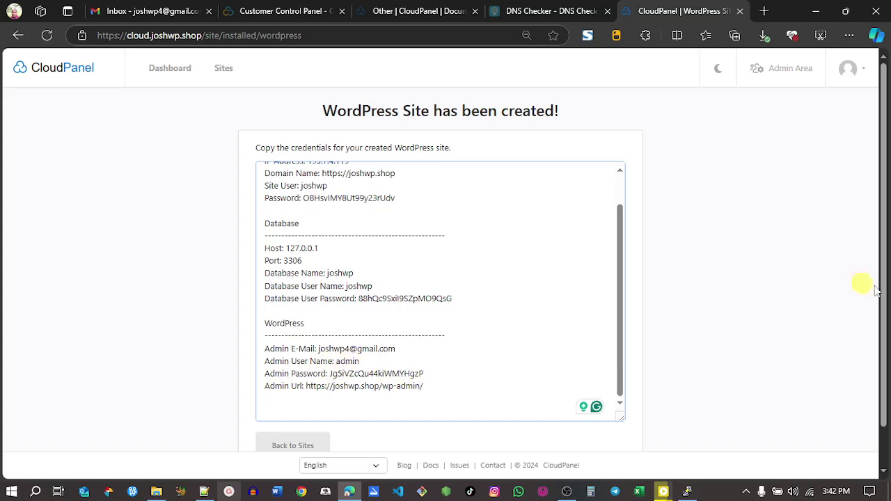
Step: Open a New Let's Encrypt Certificate form in joshwp.shop's SSL/TLS settings
click(224, 68)
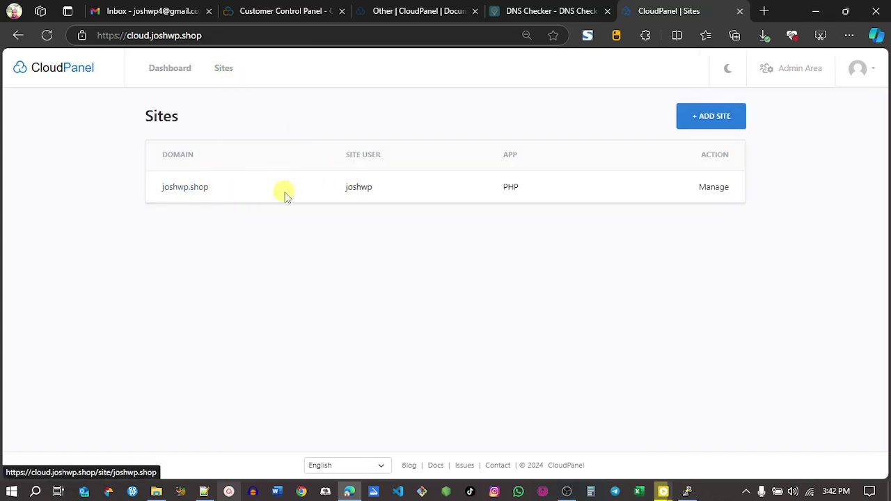
click(713, 187)
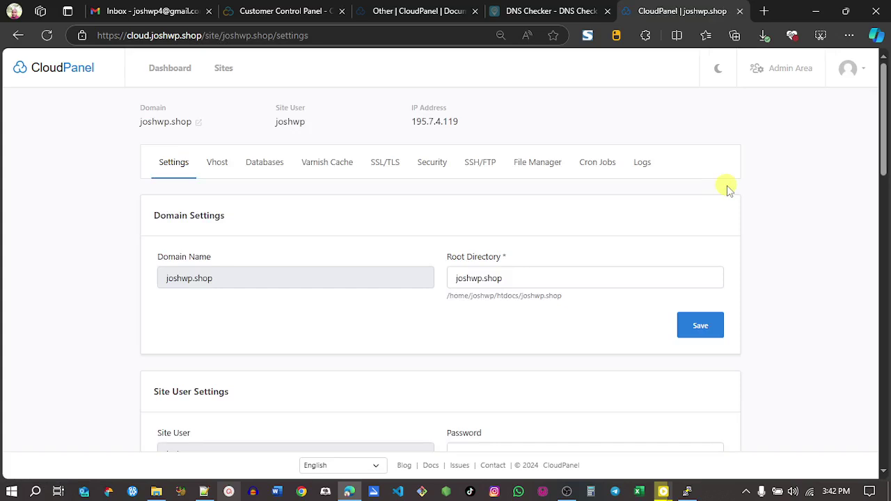
click(384, 163)
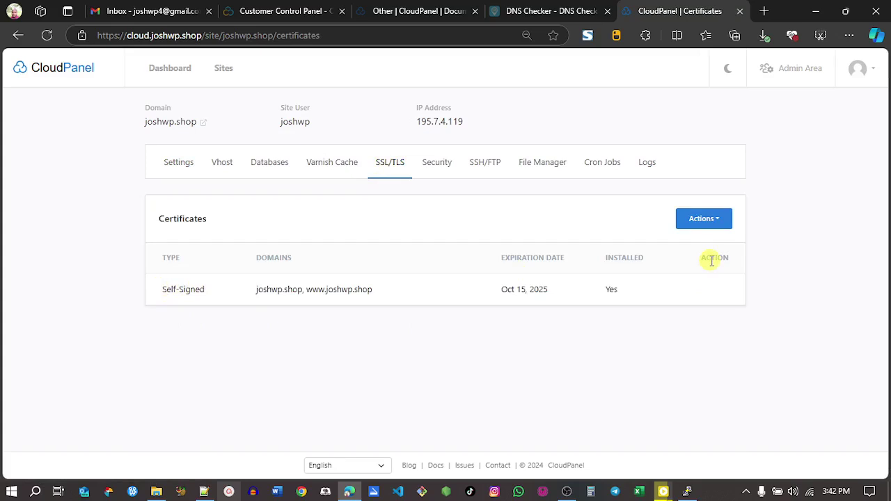
click(715, 220)
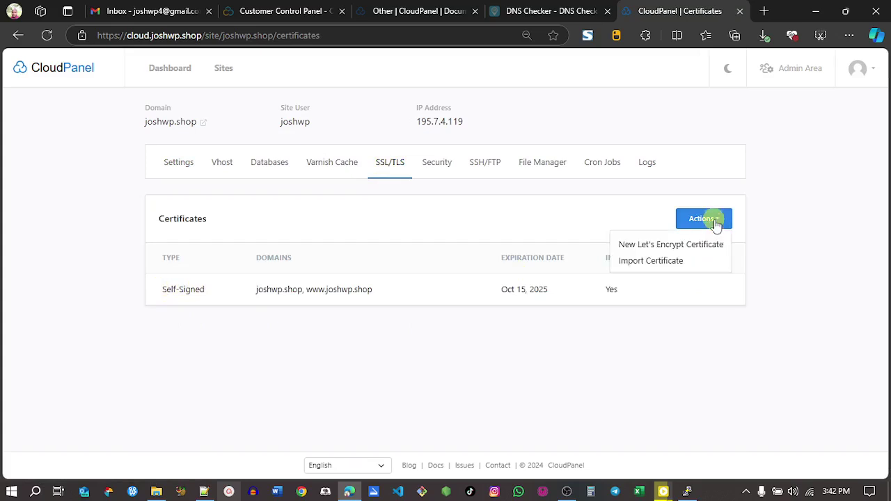
click(670, 245)
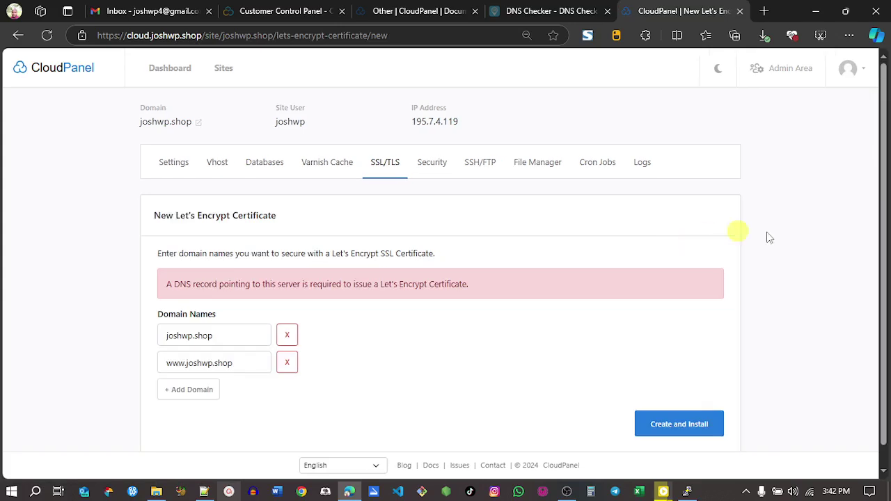
scroll(881, 243, down, 1)
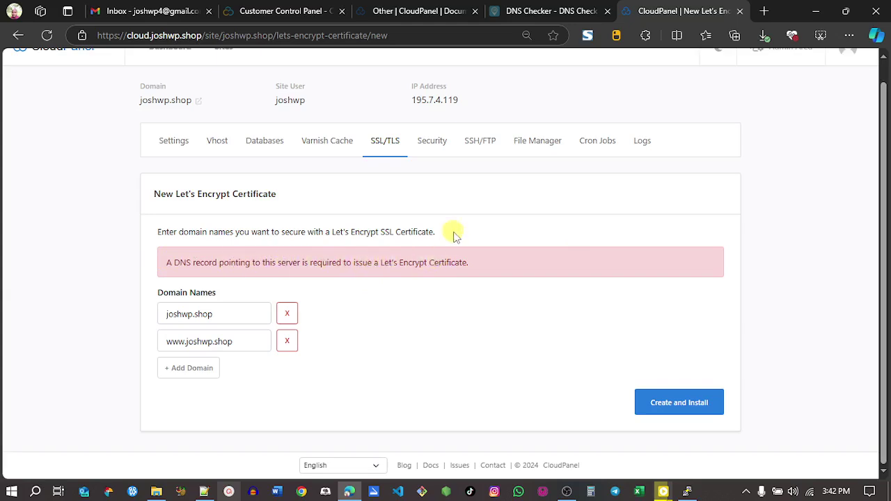
click(518, 10)
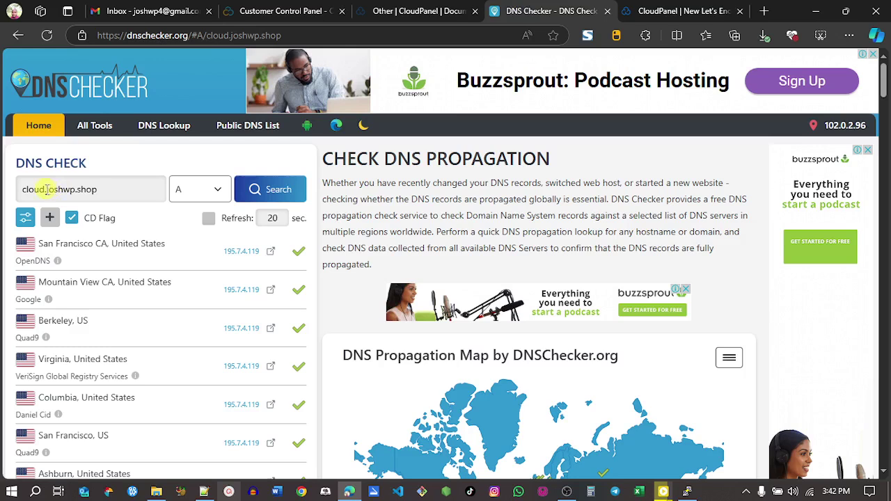
Step: Check in DNS Checker that joshwp.shop resolves to 195.7.4.119 worldwide
drag(46, 190, 11, 192)
key(BackSpace)
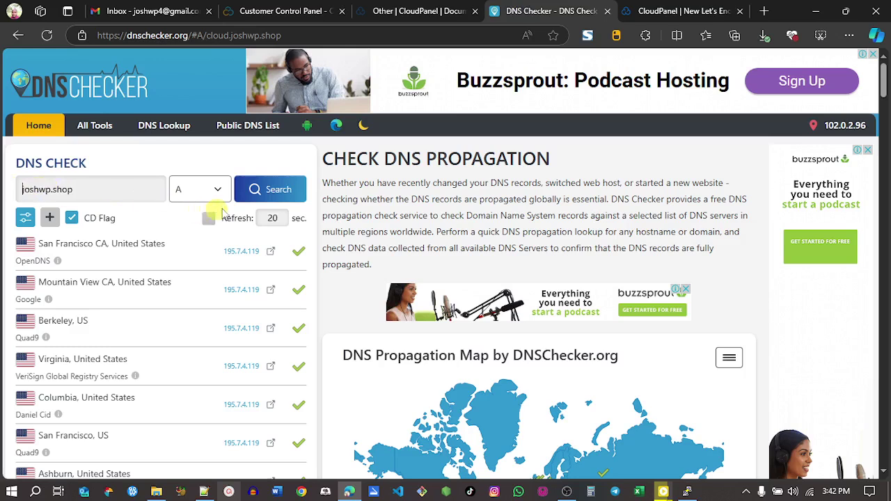
click(256, 195)
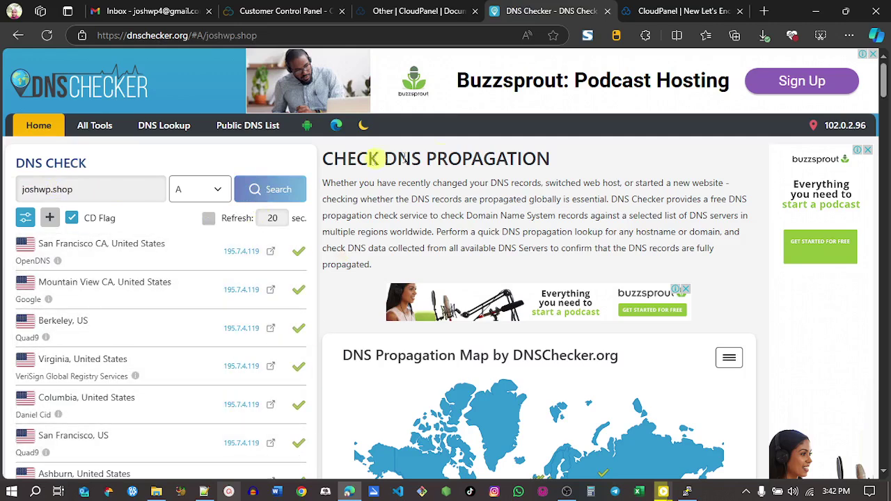
drag(884, 87, 885, 123)
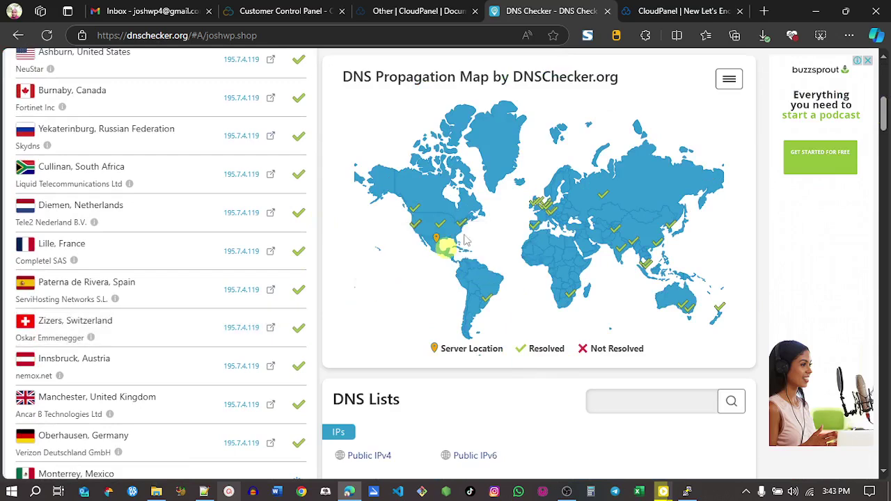
click(671, 10)
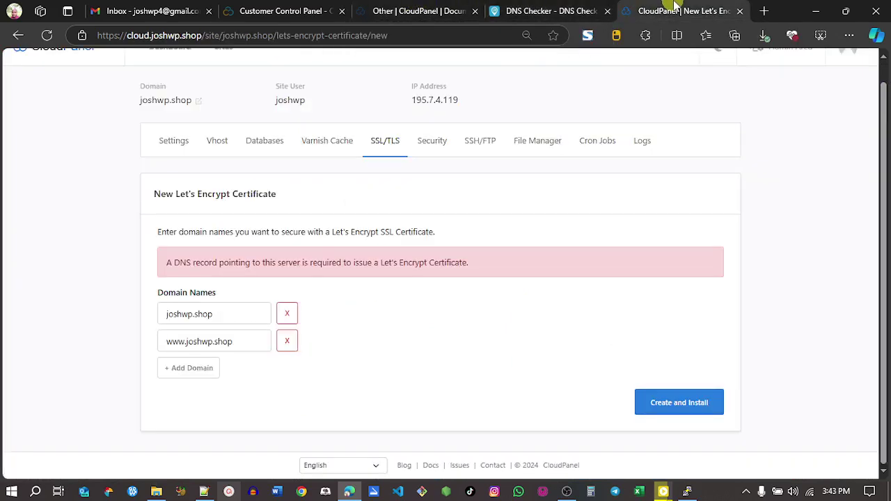
click(672, 403)
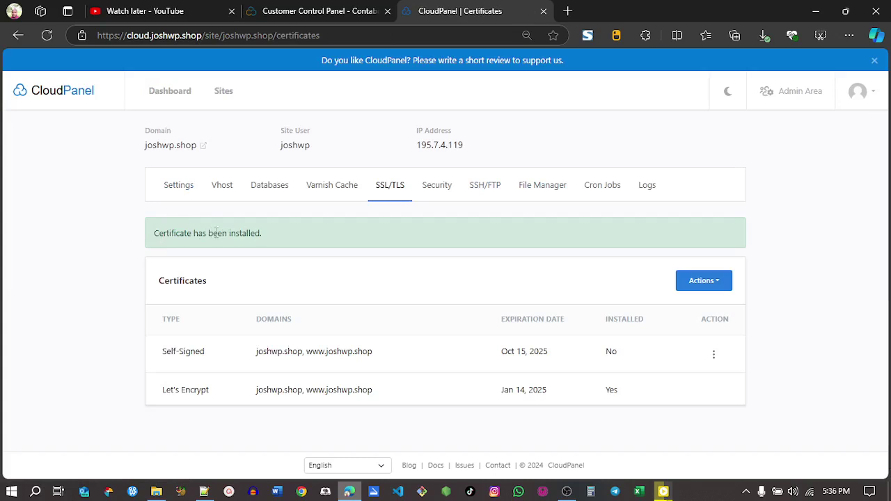
drag(170, 144, 581, 6)
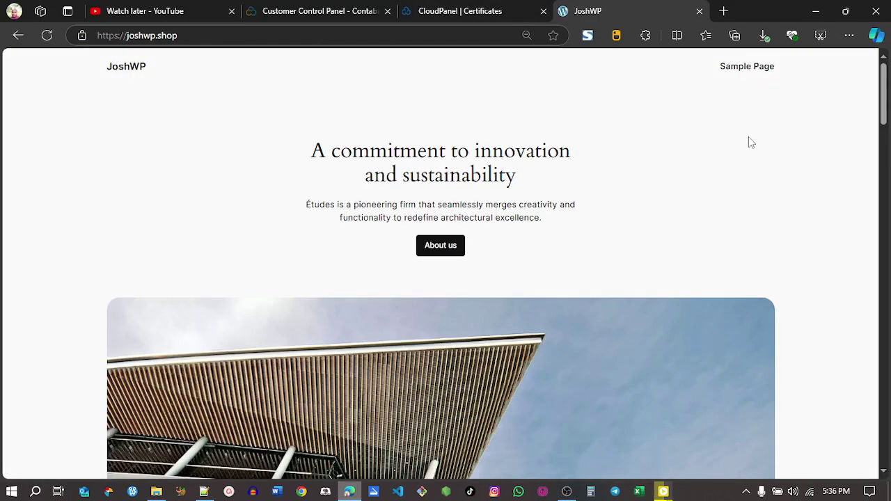
Step: Go to the WordPress login at joshwp.shop/wp-admin
scroll(885, 98, down, 1)
drag(885, 97, 879, 42)
click(241, 35)
text(/wp-admin)
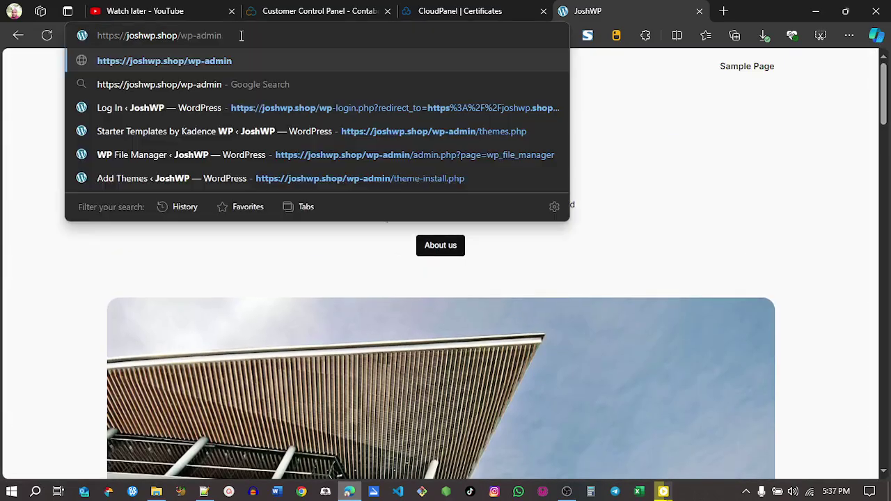
key(Return)
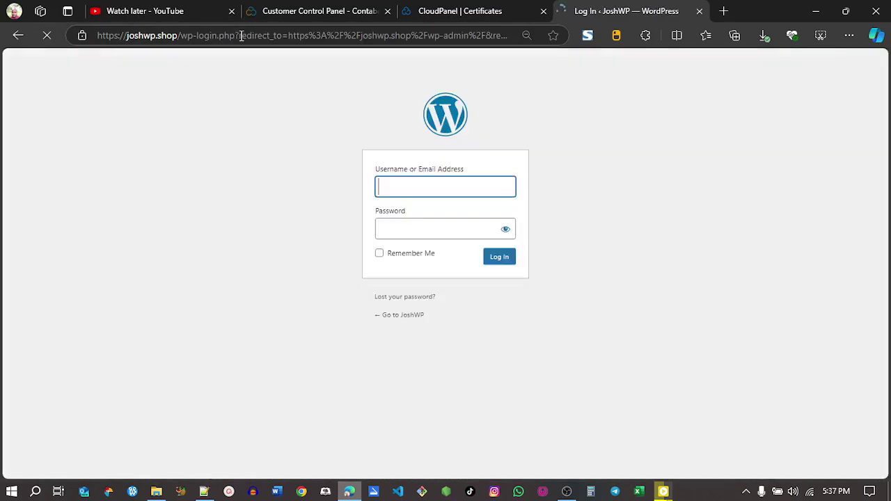
Step: Copy the admin username from the Notepad++ notes into the login form
key(alt+Tab)
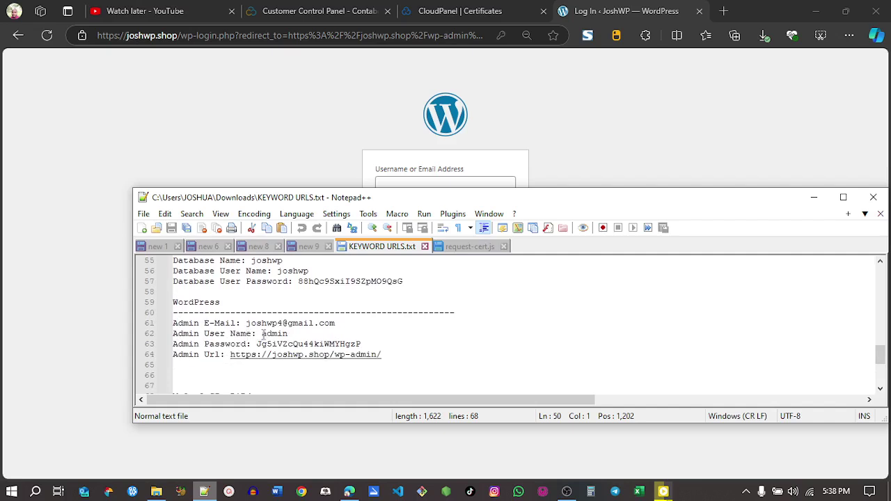
drag(262, 333, 288, 335)
key(ctrl+c)
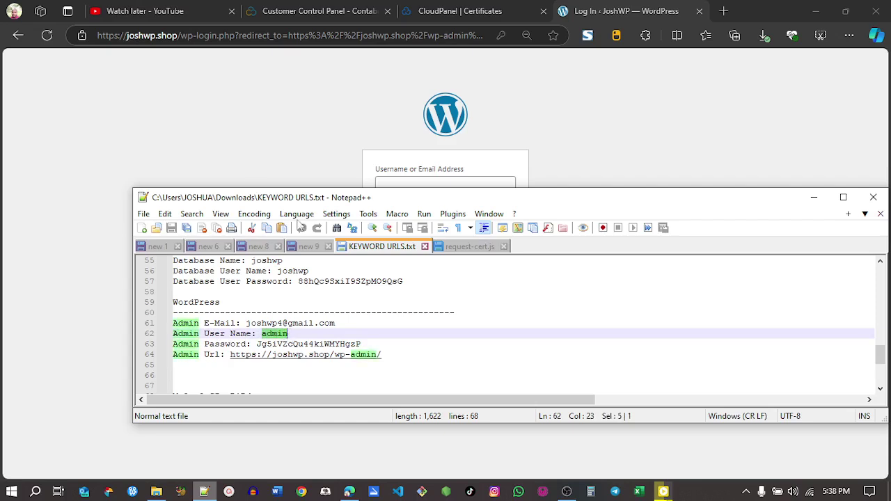
click(250, 178)
key(ctrl+v)
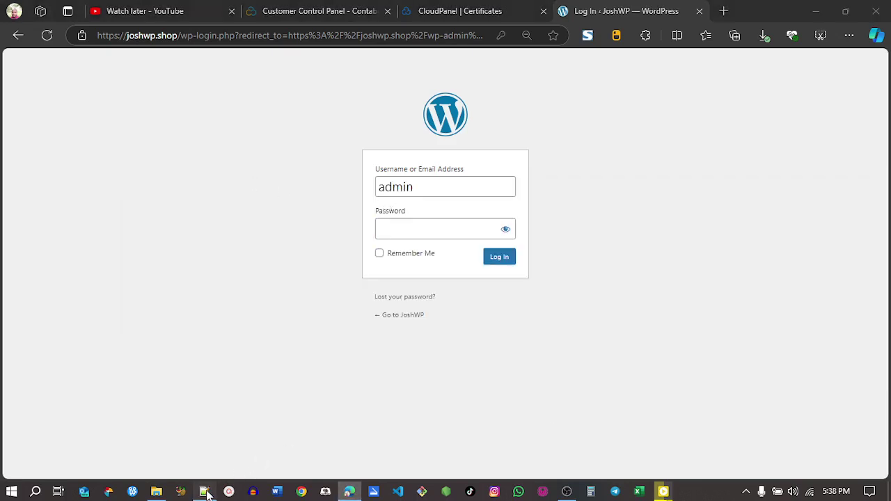
Step: Paste the admin password from the notes, log in, and dismiss the save-password prompt
click(204, 492)
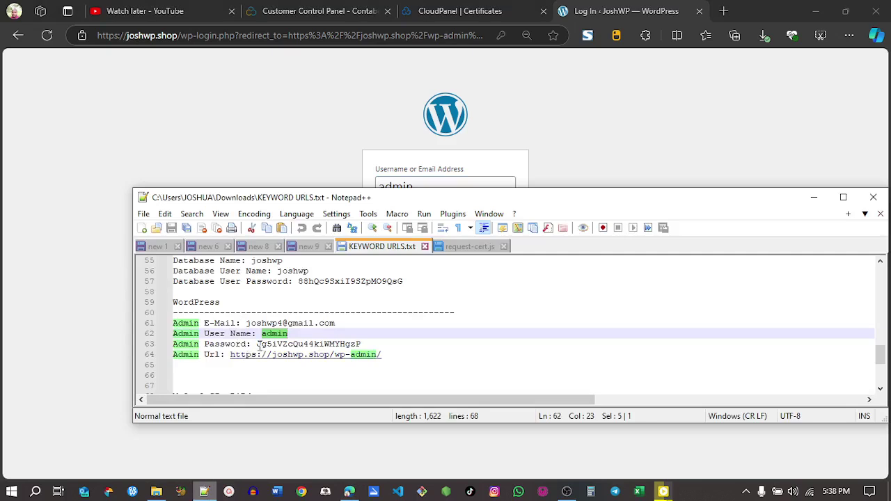
drag(257, 345, 361, 345)
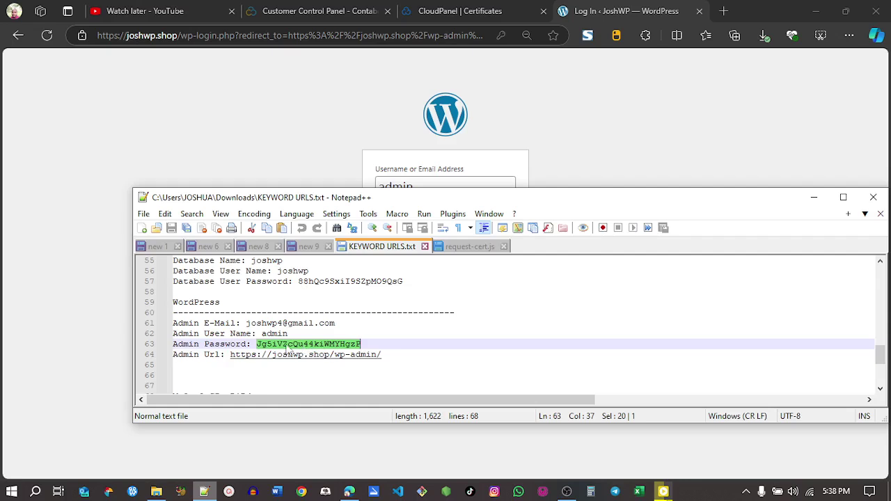
click(254, 153)
click(431, 229)
key(ctrl+v)
click(497, 257)
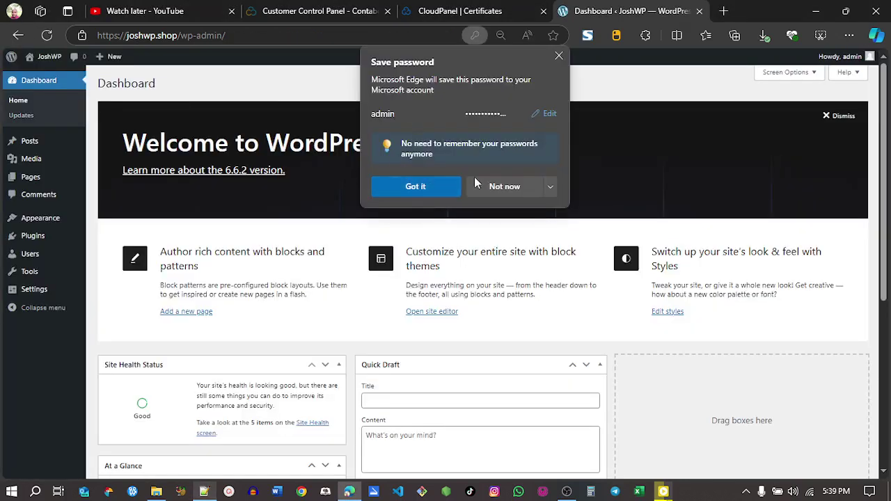
click(415, 187)
Step: Delete the Twenty Twenty-Three and Twenty Twenty-Two themes
click(832, 116)
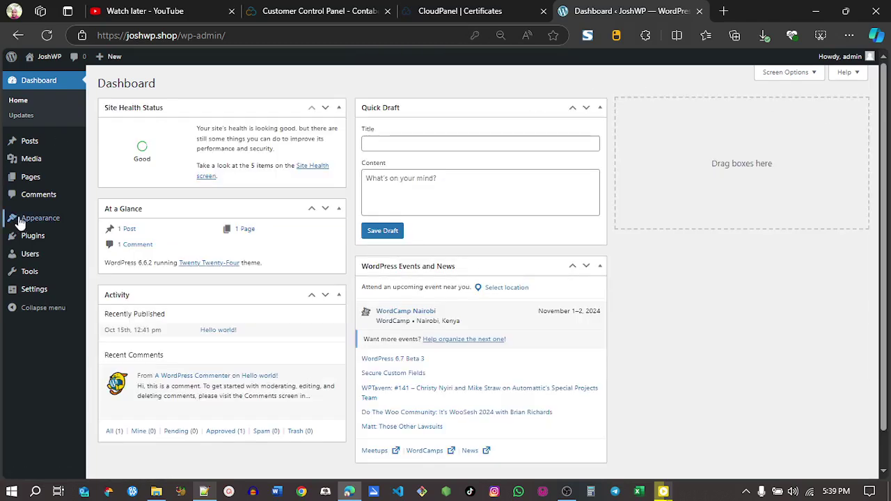
mouse_move(21, 222)
click(109, 223)
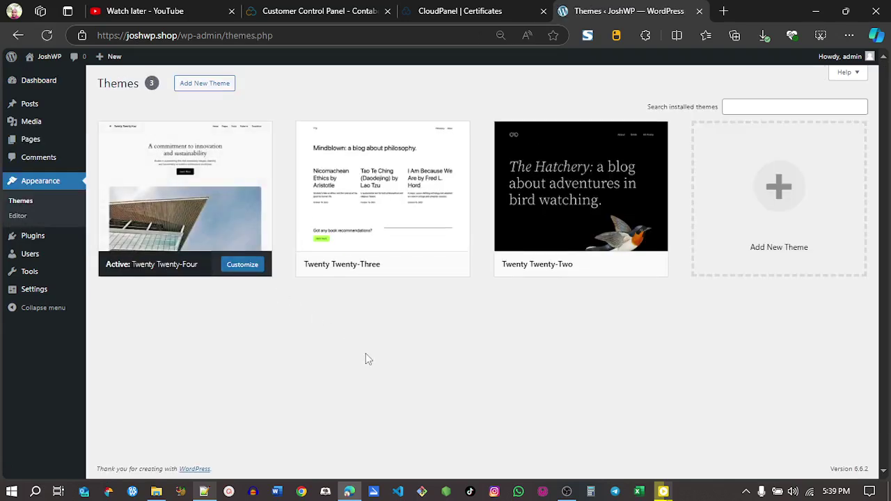
click(422, 243)
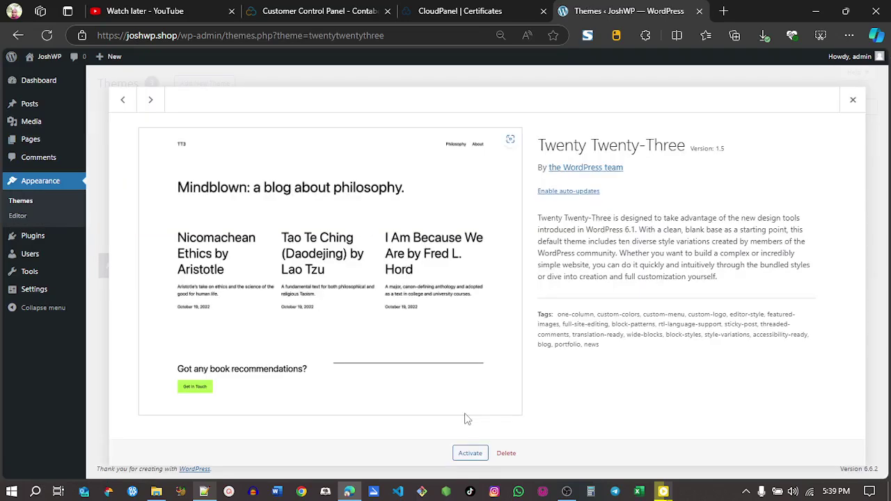
click(508, 130)
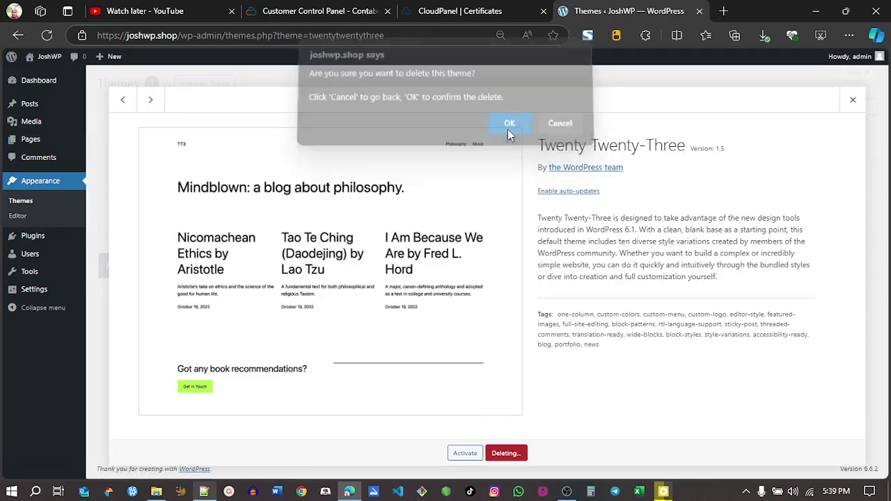
click(432, 240)
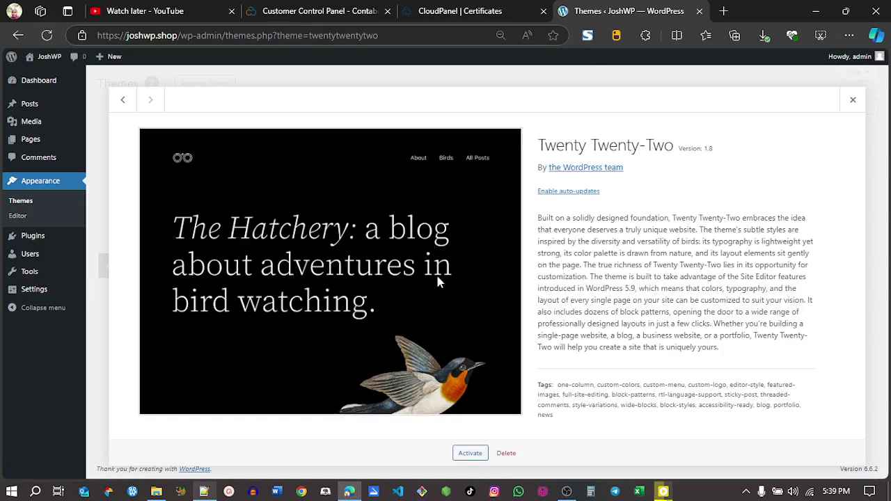
click(506, 453)
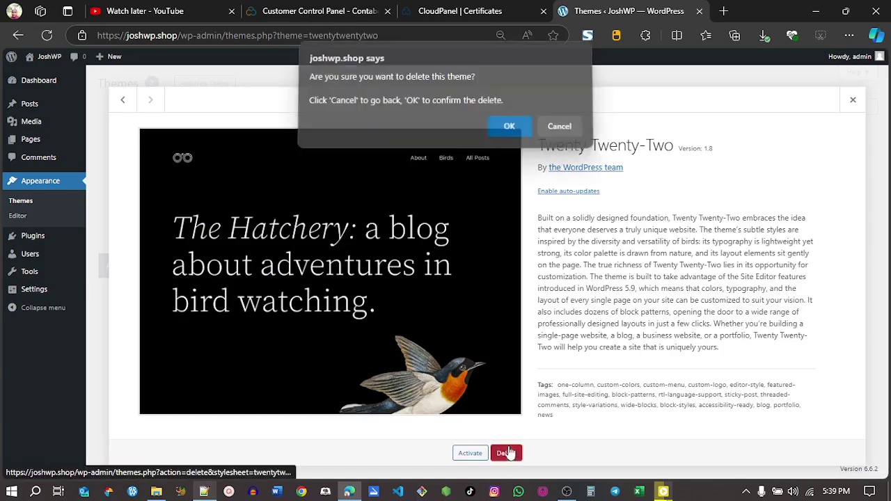
click(509, 134)
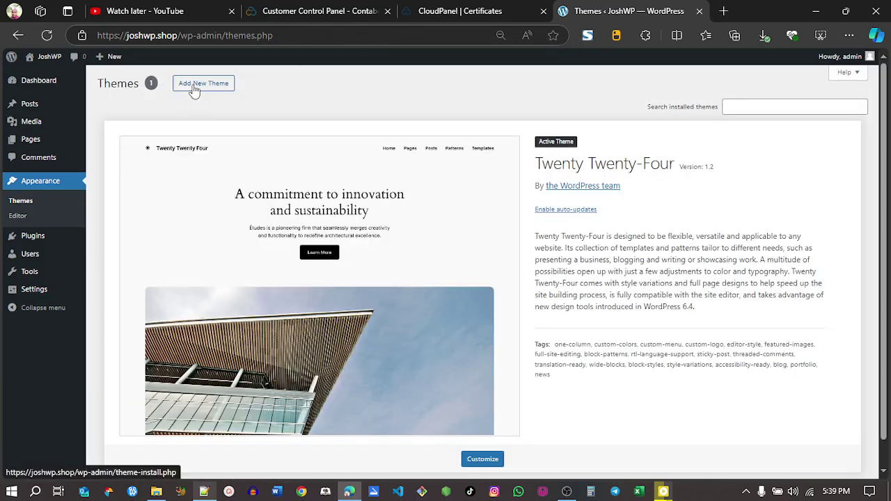
Step: Install and activate the Kadence theme
click(195, 89)
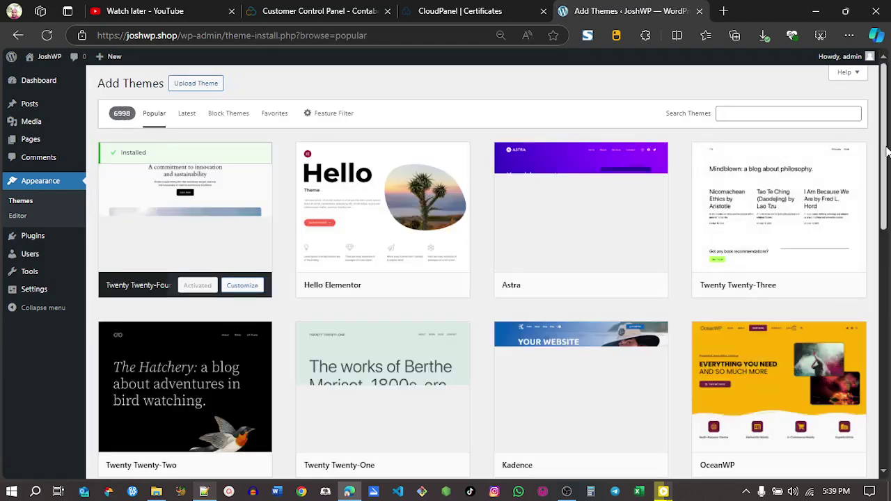
scroll(886, 151, down, 3)
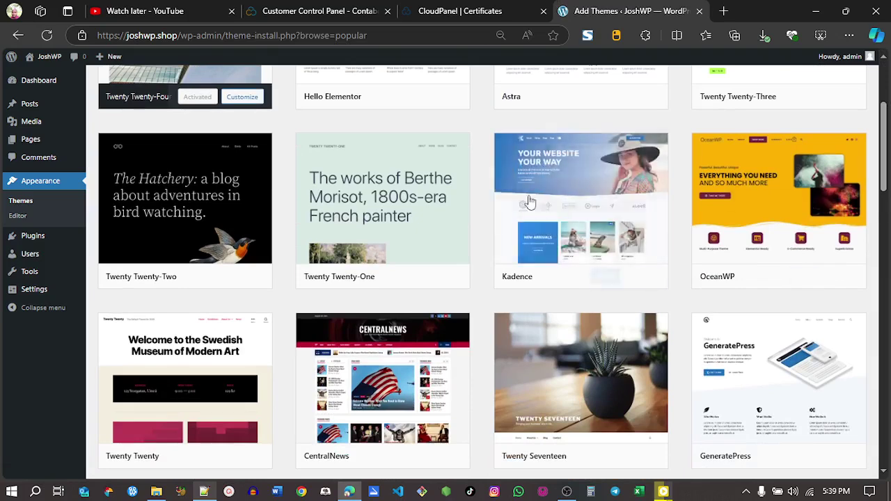
click(608, 278)
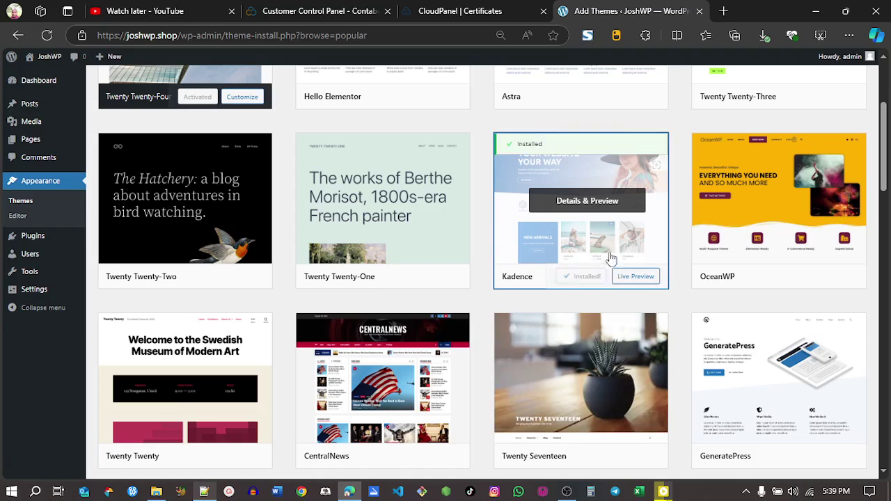
click(591, 278)
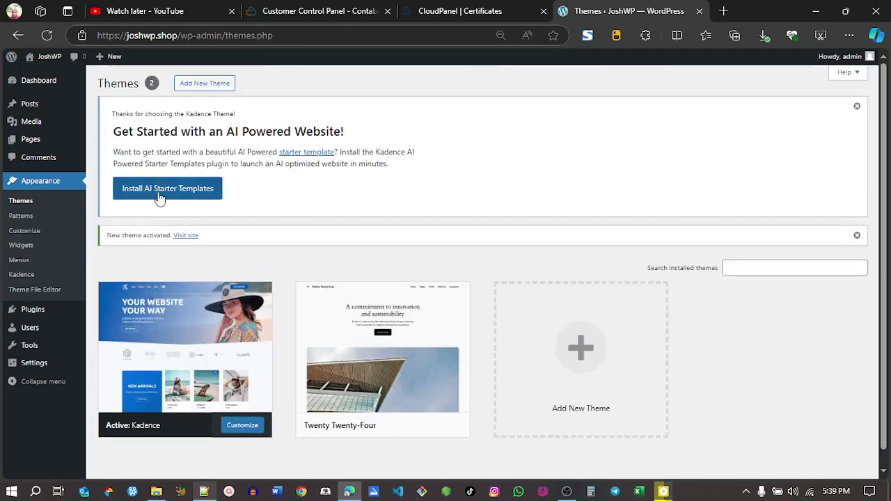
click(160, 197)
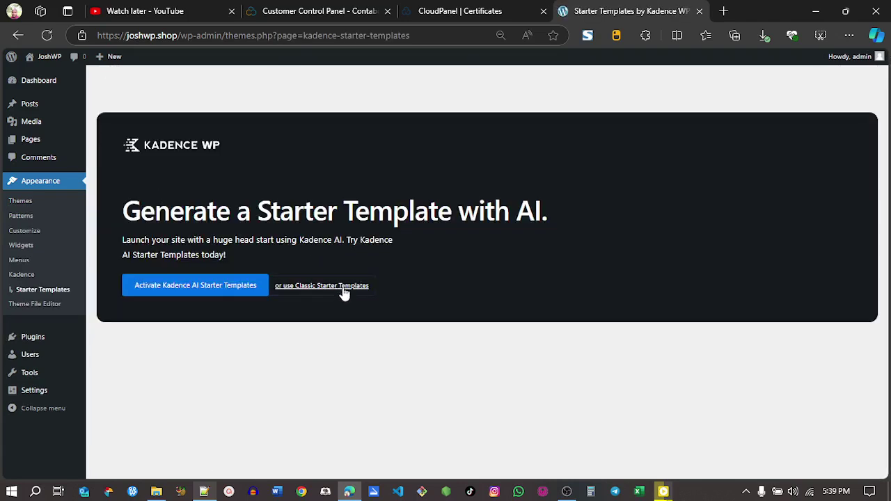
Step: Import the free Cleaning Service classic starter template
click(343, 290)
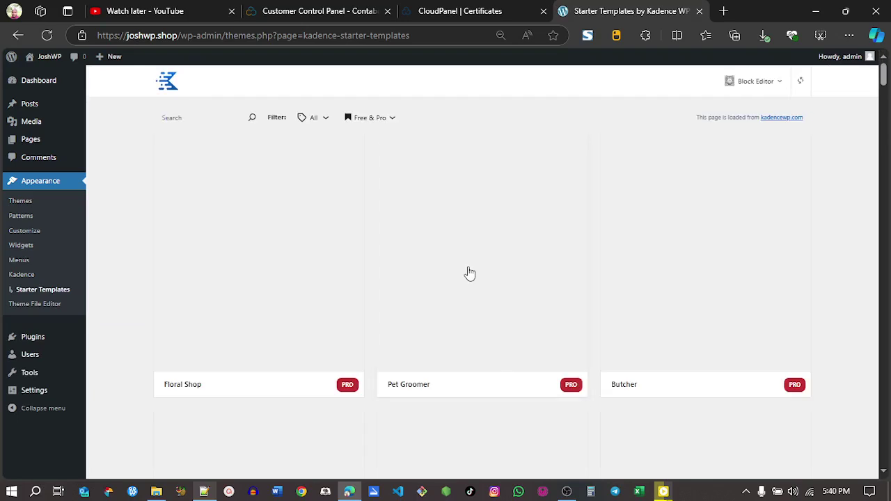
click(369, 118)
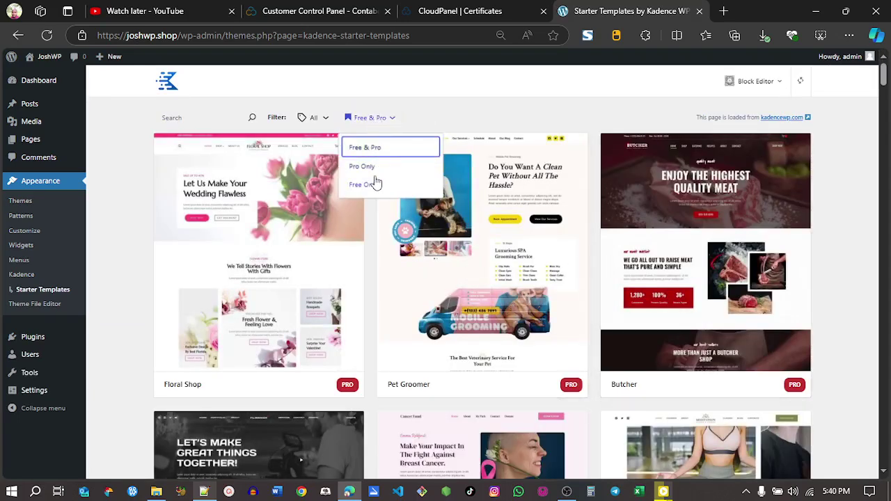
click(374, 185)
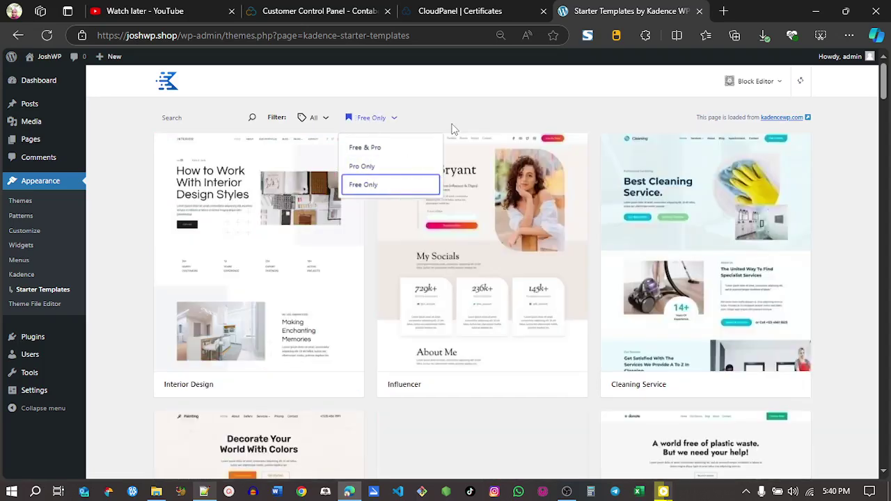
click(794, 140)
click(842, 80)
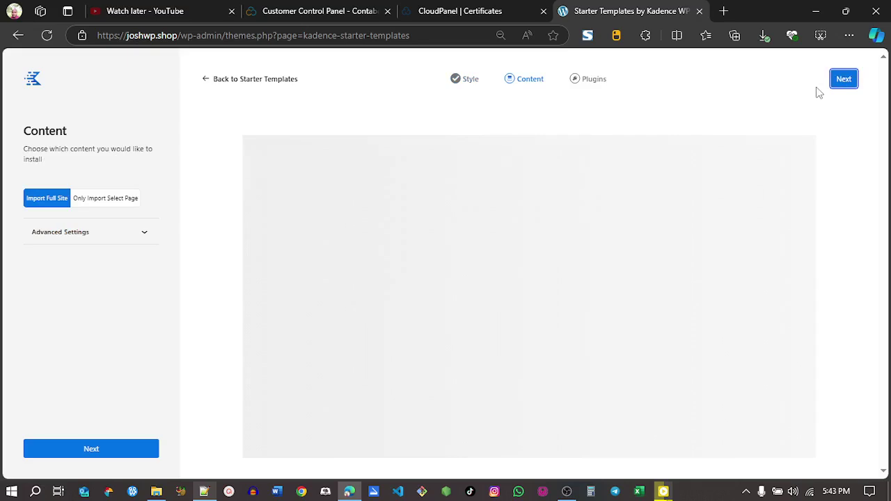
click(844, 81)
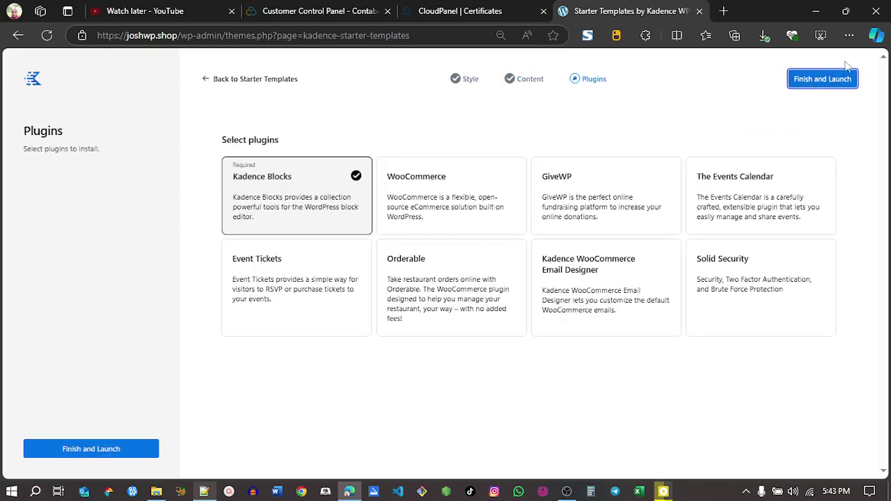
click(822, 82)
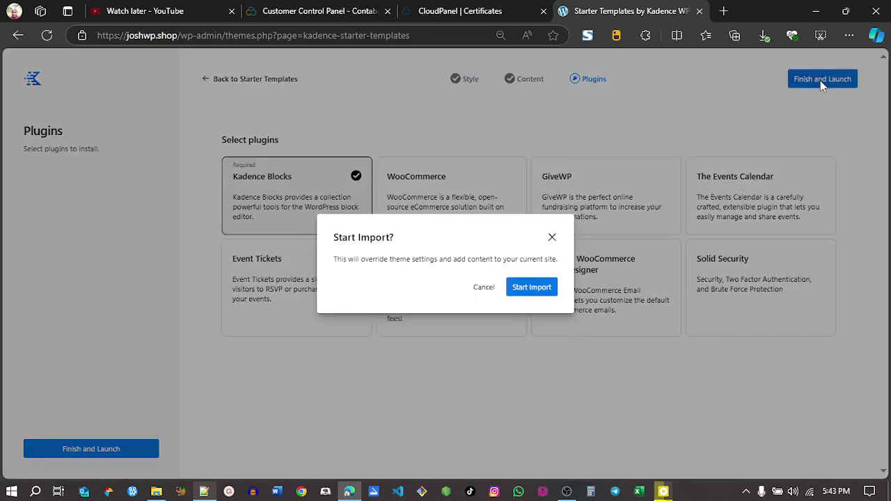
click(518, 288)
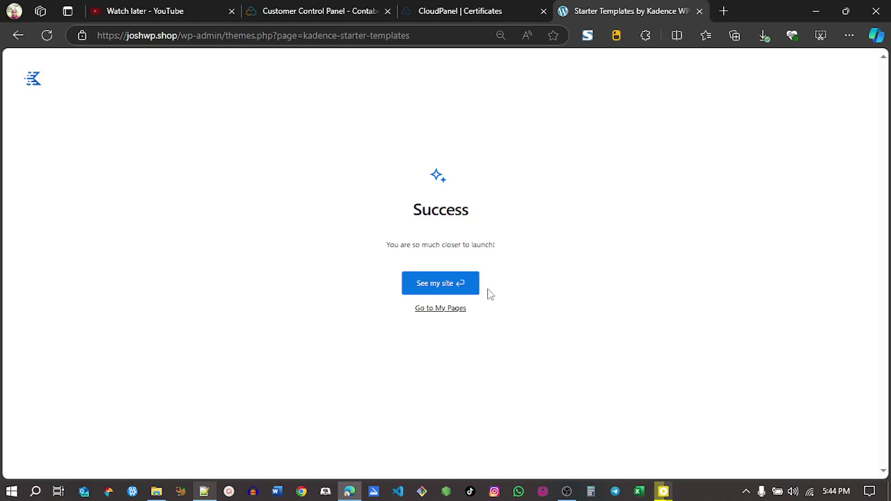
Step: Open the finished joshwp.shop site in a new tab and scroll through the homepage
right_click(442, 286)
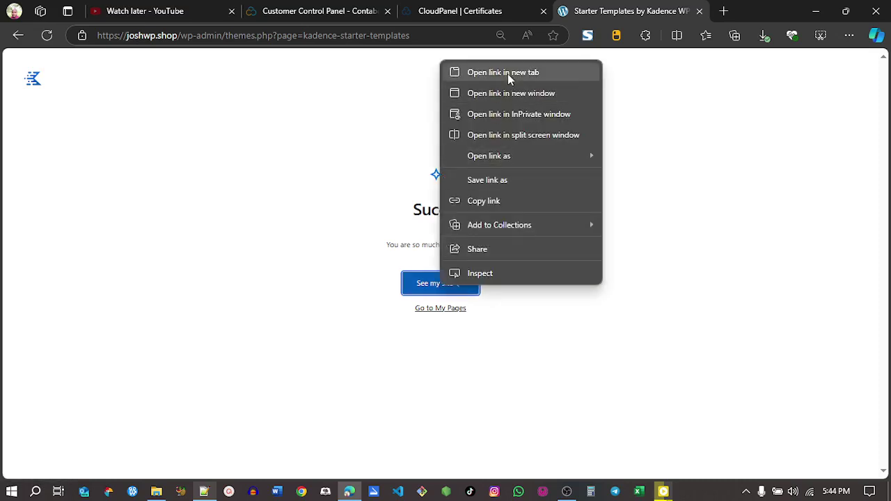
click(509, 73)
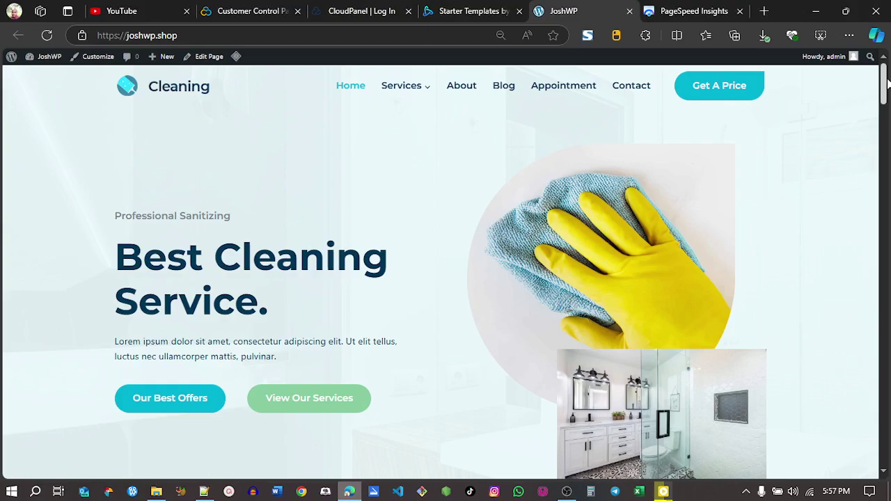
drag(884, 83, 884, 401)
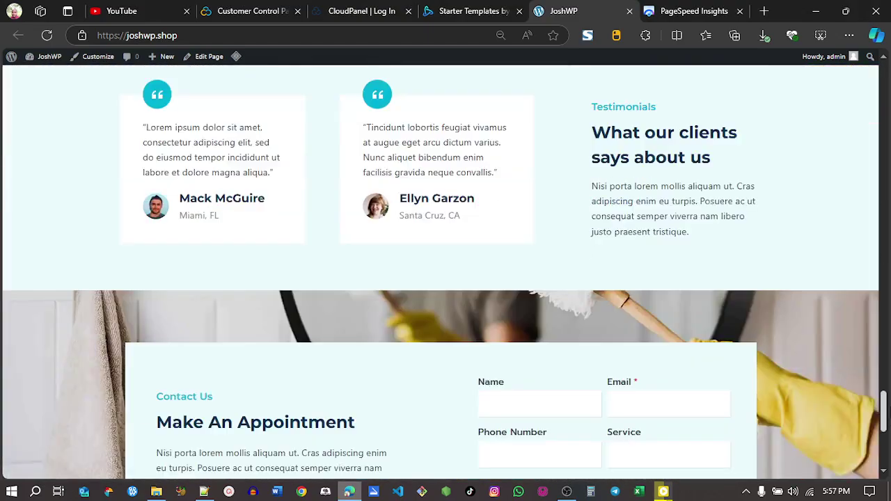
scroll(865, 163, up, 20)
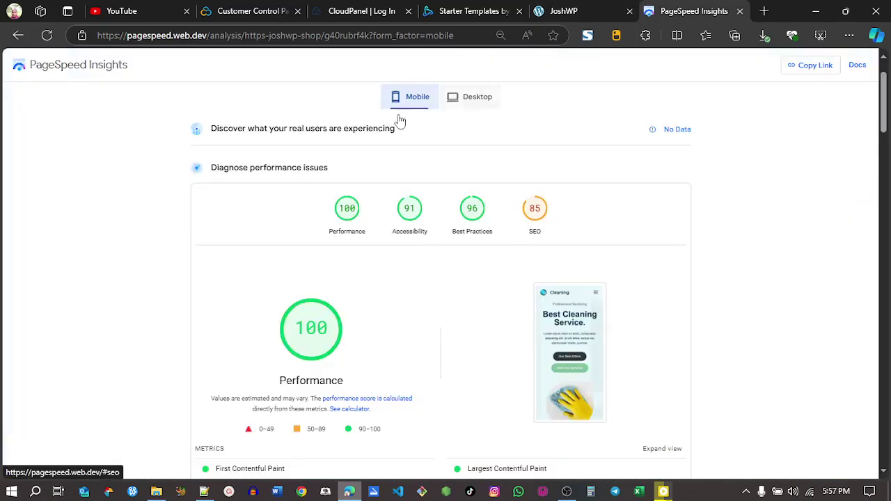
Step: Review joshwp.shop's mobile PageSpeed metrics, then view desktop results: Performance 100, Accessibility 91, SEO 85
mouse_move(331, 281)
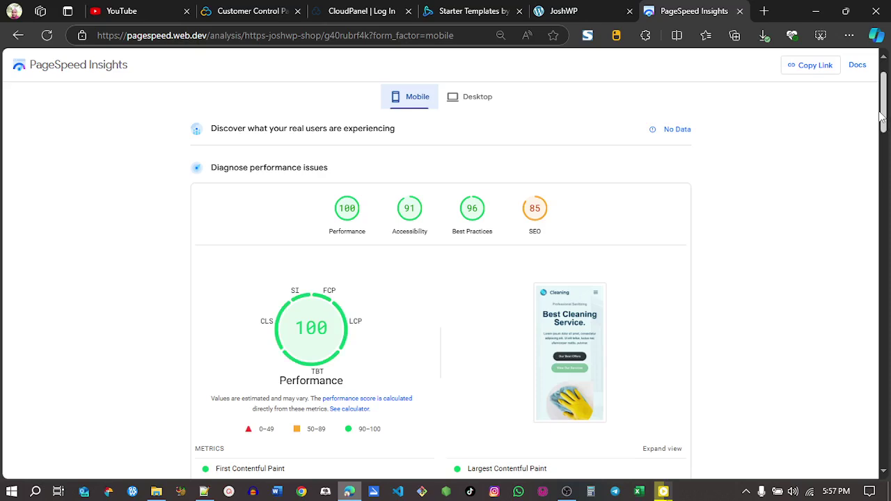
drag(884, 117, 888, 159)
scroll(825, 159, up, 1)
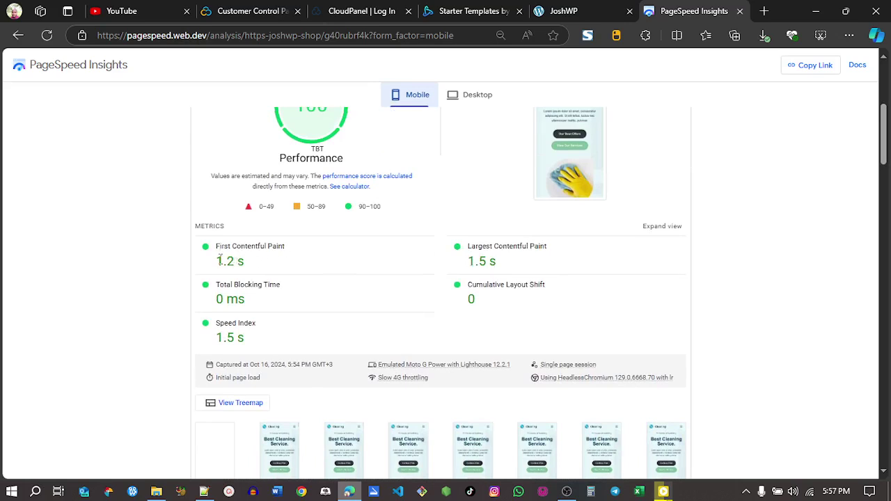
scroll(631, 191, up, 4)
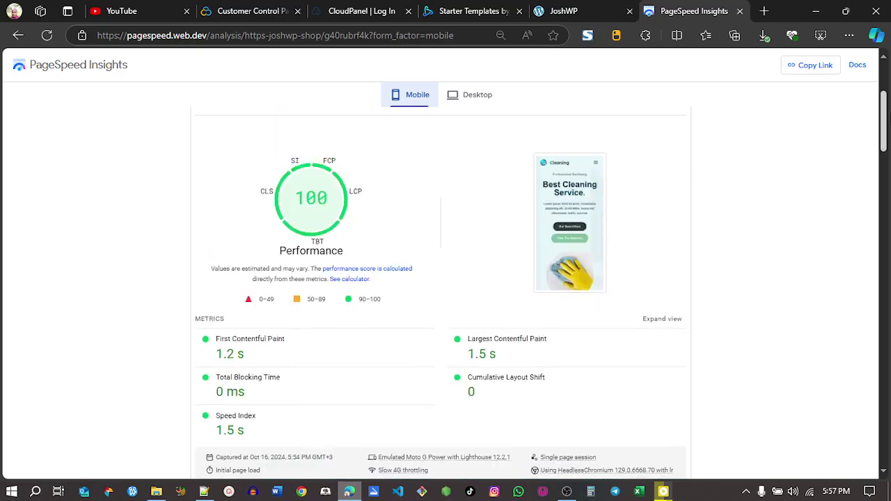
click(467, 170)
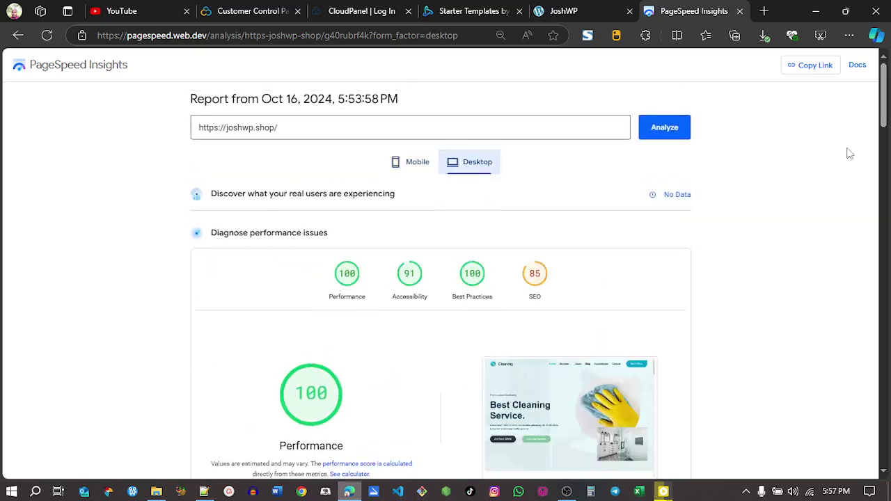
scroll(882, 104, down, 2)
scroll(441, 292, up, 2)
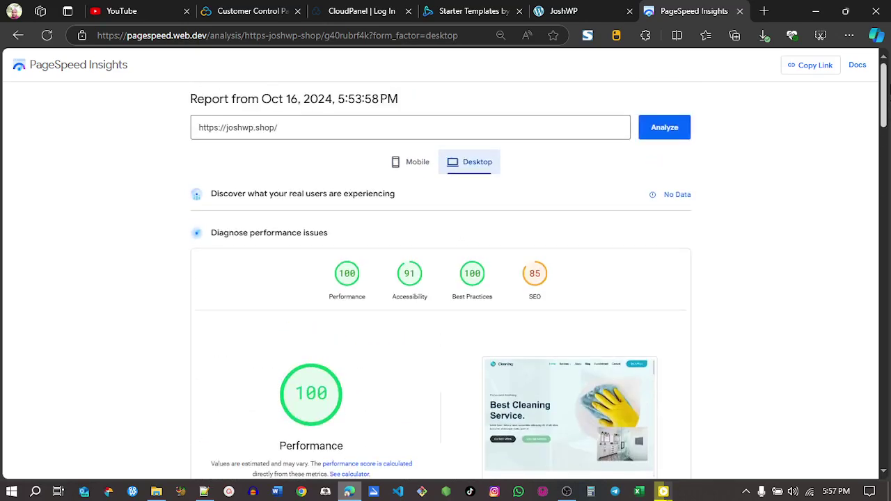